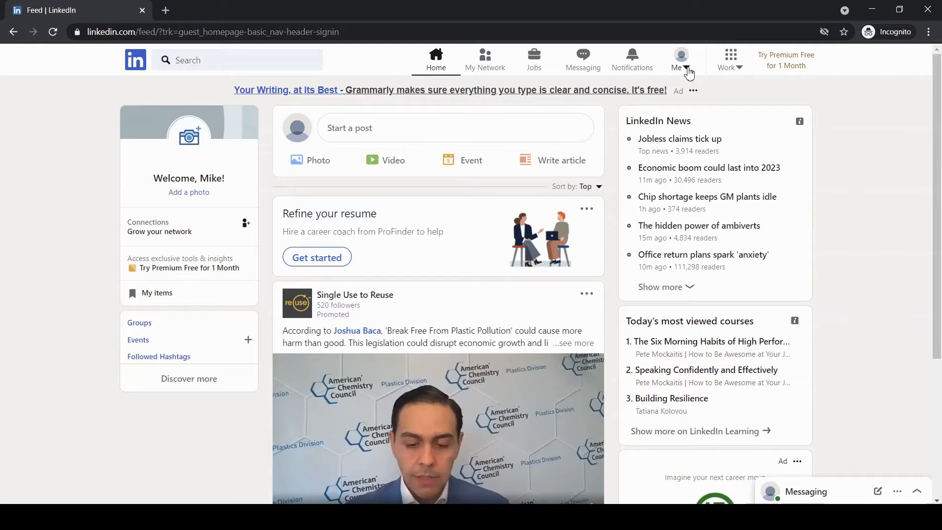
- Go to your own LinkedIn profile via the Me menu and dismiss the Add photo prompt
{"action": "left_click", "coordinate": [686, 69]}
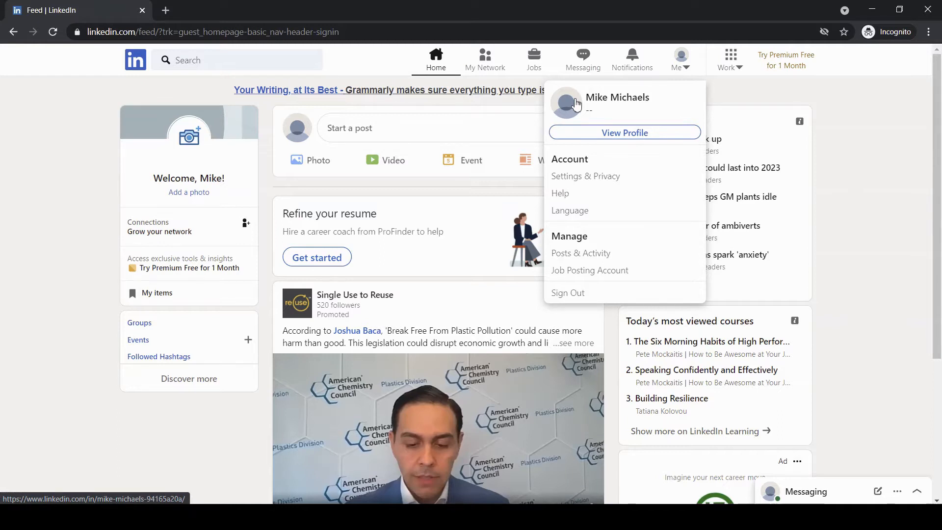
{"action": "left_click", "coordinate": [639, 140]}
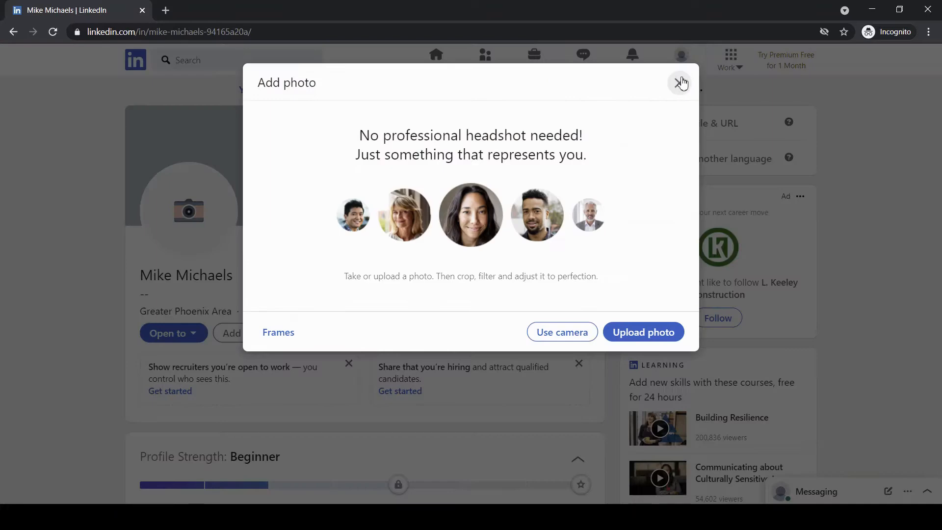
{"action": "left_click", "coordinate": [680, 83]}
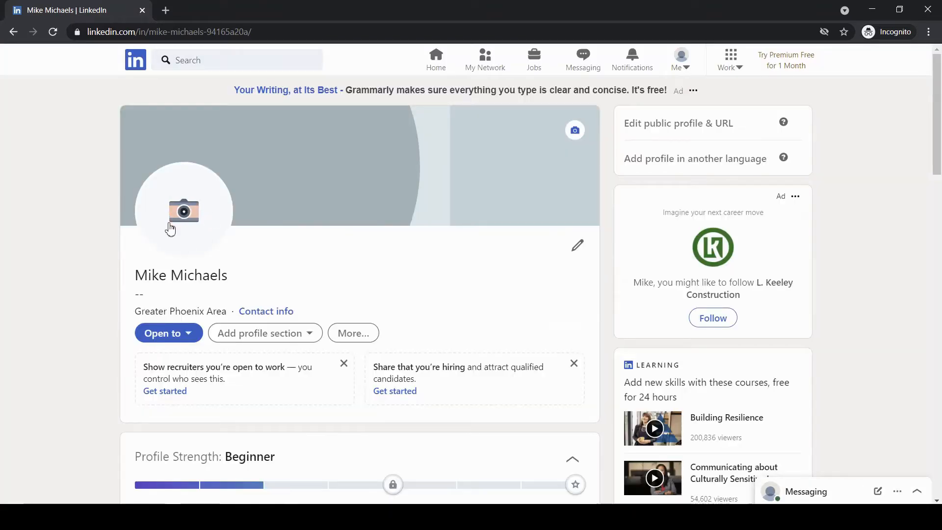
- Bring up the Add photo dialog from the camera icon on the profile avatar
{"action": "left_click", "coordinate": [203, 210]}
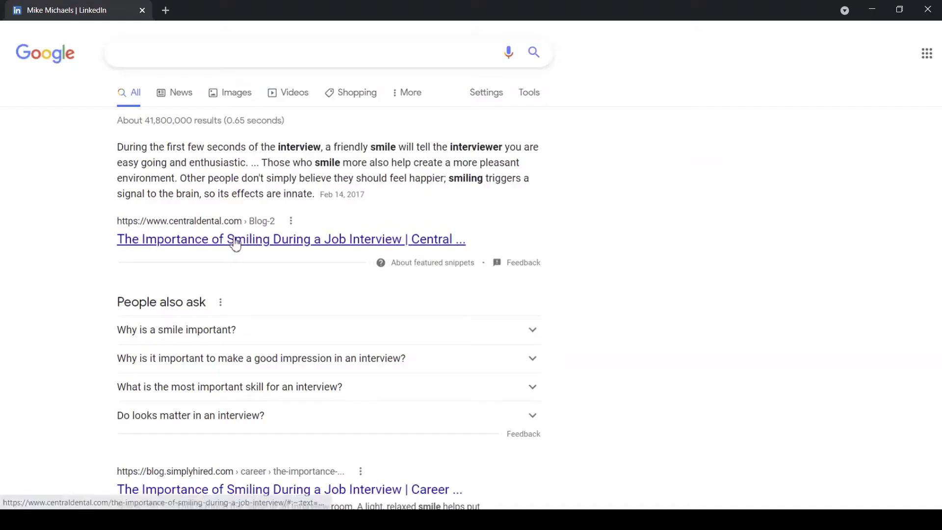
- Scroll down through the Google results on why smiling matters in job interviews
{"action": "scroll", "coordinate": [235, 239], "scroll_direction": "down", "scroll_amount": 6}
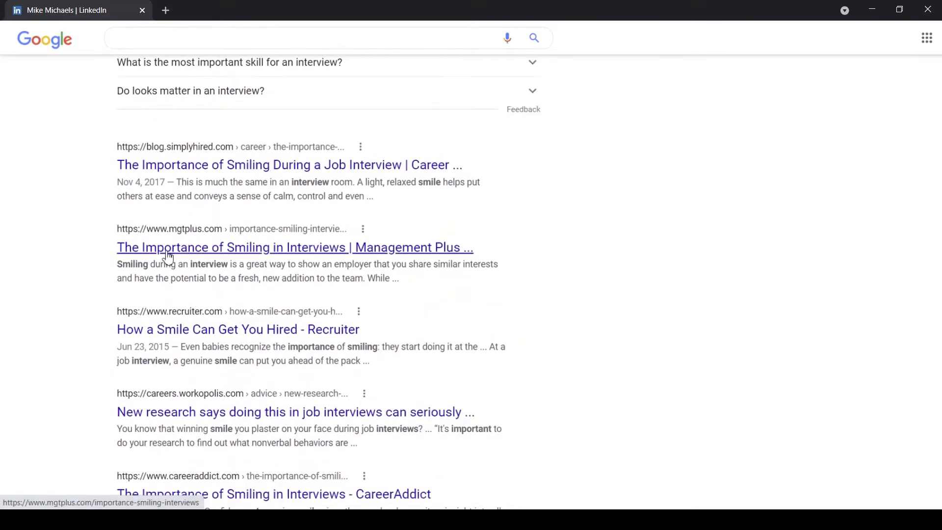
{"action": "scroll", "coordinate": [211, 235], "scroll_direction": "down", "scroll_amount": 3}
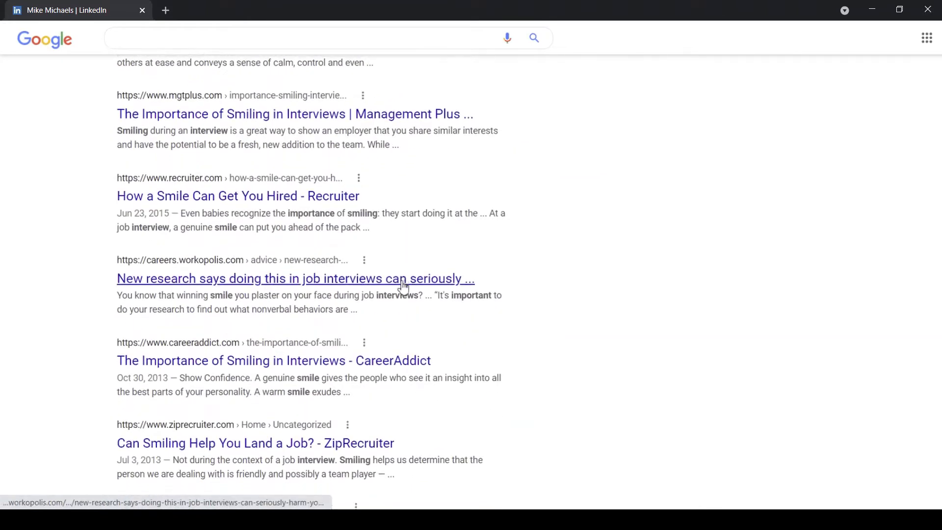
{"action": "scroll", "coordinate": [404, 287], "scroll_direction": "down", "scroll_amount": 3}
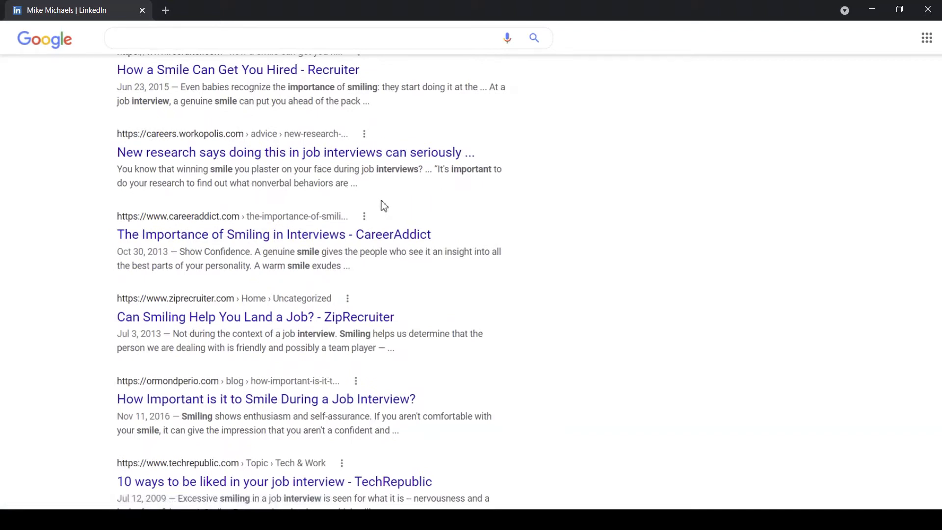
{"action": "scroll", "coordinate": [383, 207], "scroll_direction": "down", "scroll_amount": 1}
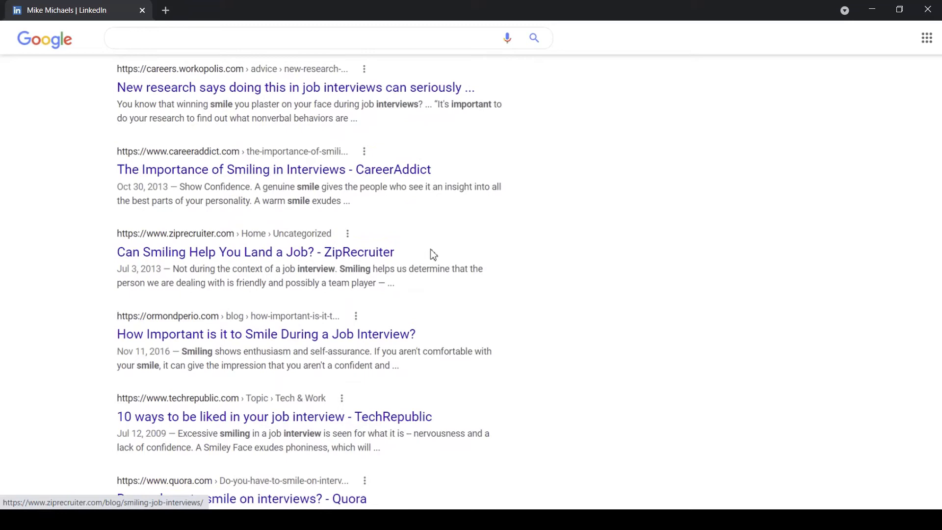
{"action": "scroll", "coordinate": [433, 254], "scroll_direction": "down", "scroll_amount": 3}
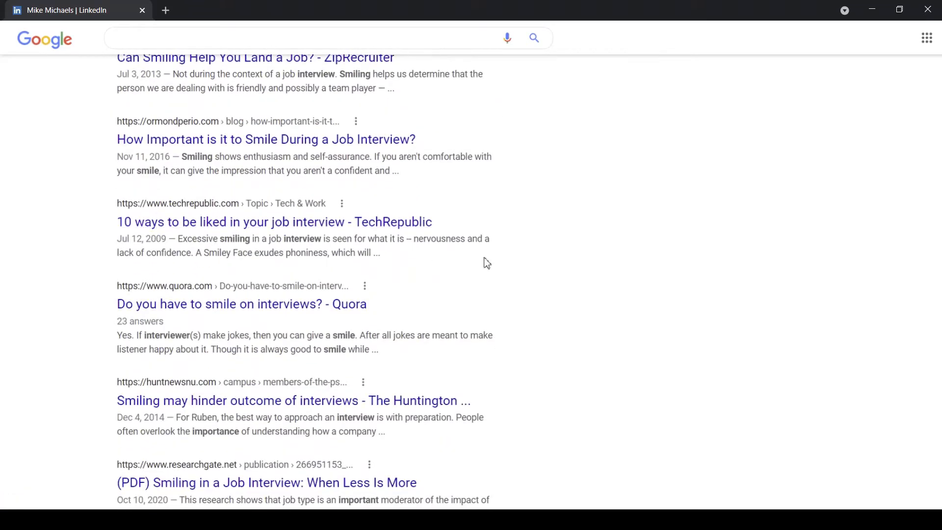
{"action": "scroll", "coordinate": [485, 263], "scroll_direction": "down", "scroll_amount": 2}
{"action": "scroll", "coordinate": [399, 226], "scroll_direction": "down", "scroll_amount": 1}
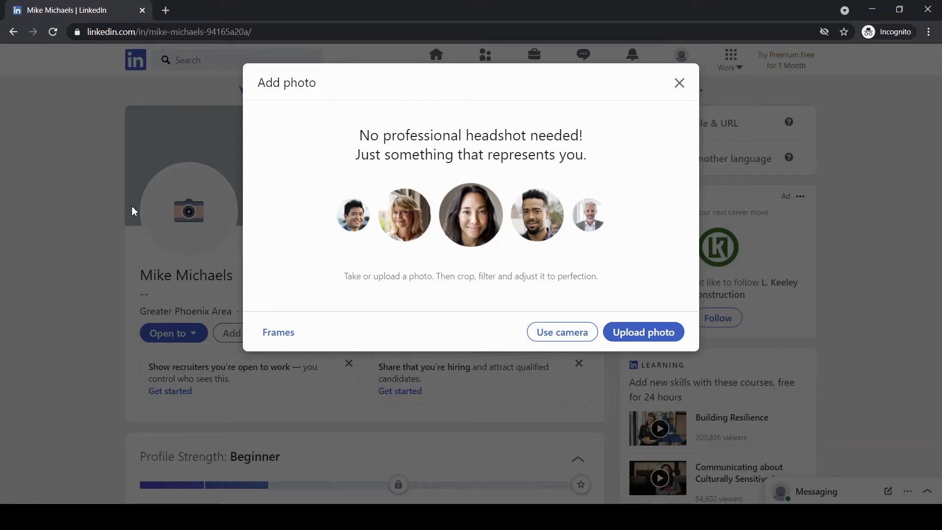
- Choose Use camera for the profile photo and allow the browser camera access
{"action": "left_click", "coordinate": [559, 332]}
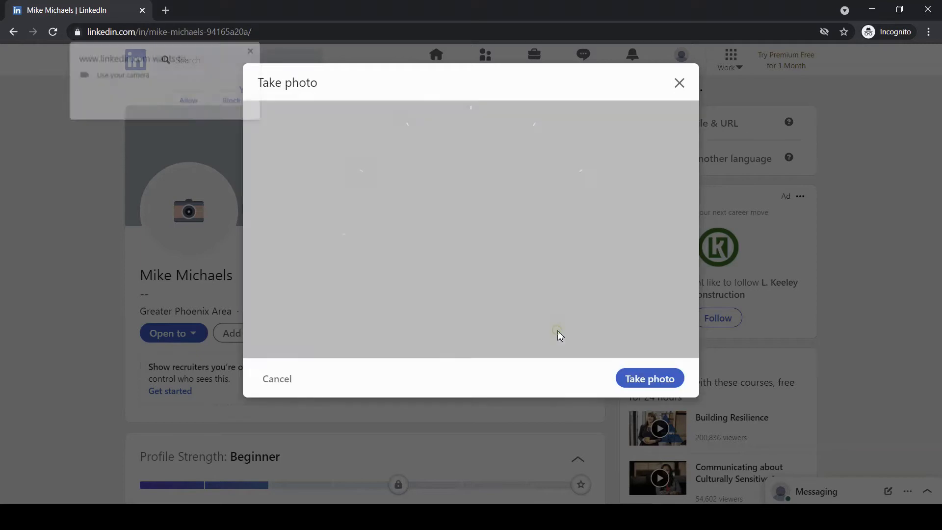
{"action": "left_click", "coordinate": [187, 99]}
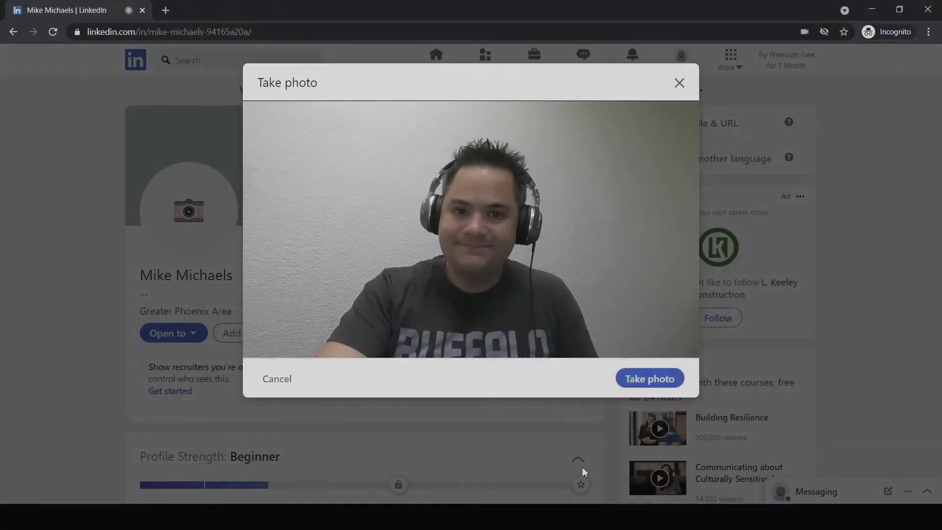
- Capture the webcam snapshot in LinkedIn's Take photo dialog
{"action": "left_click", "coordinate": [650, 379]}
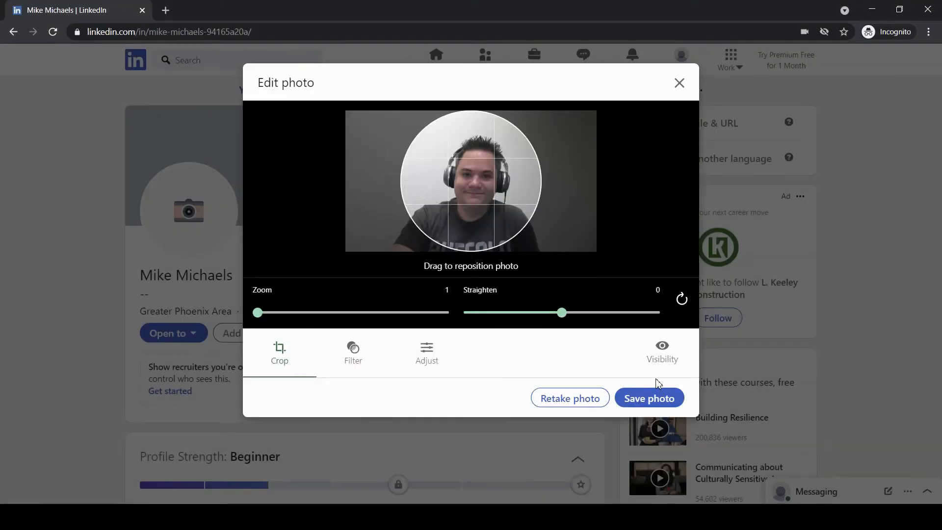
- Save the webcam shot as the profile picture and close the original-photo notice
{"action": "left_click", "coordinate": [674, 400]}
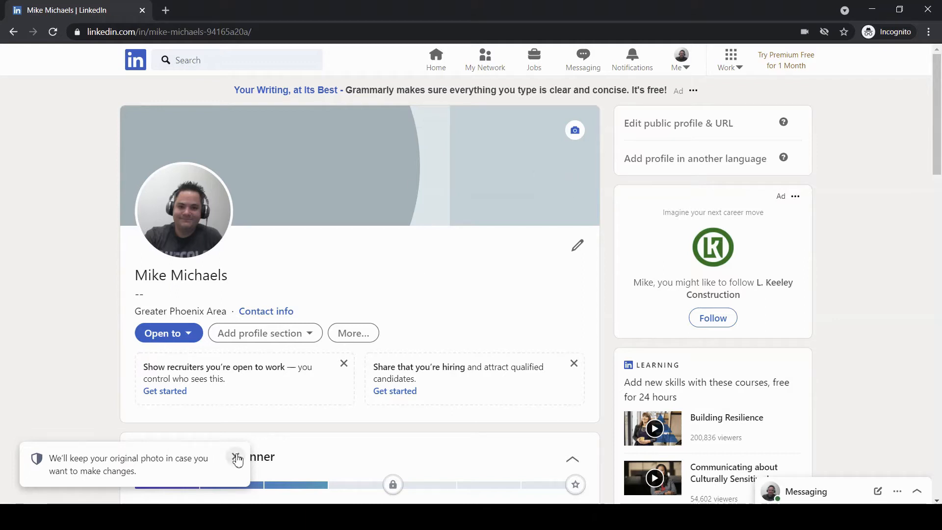
{"action": "left_click", "coordinate": [235, 457]}
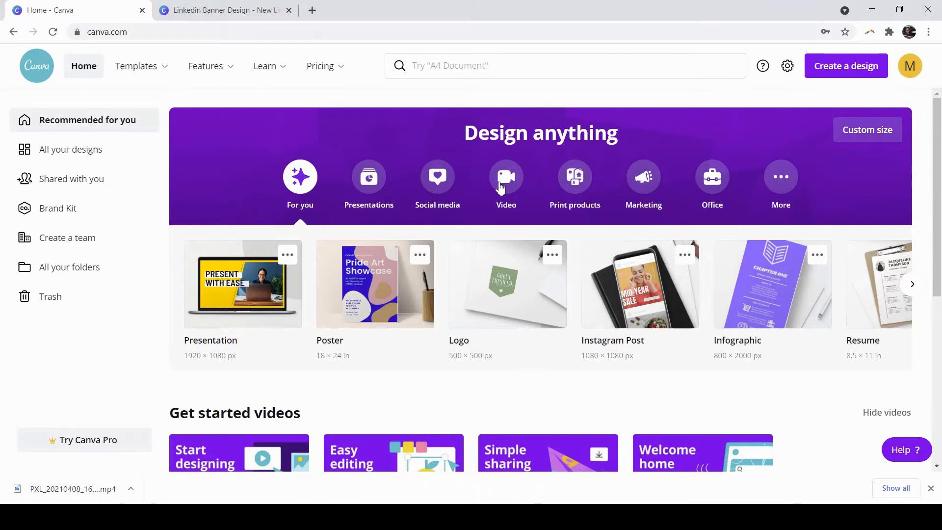
- Page through Social media design types to LinkedIn Banner, then switch to the Linkedin Banner Design editor
{"action": "scroll", "coordinate": [499, 187], "scroll_direction": "down", "scroll_amount": 3}
{"action": "scroll", "coordinate": [499, 187], "scroll_direction": "up", "scroll_amount": 3}
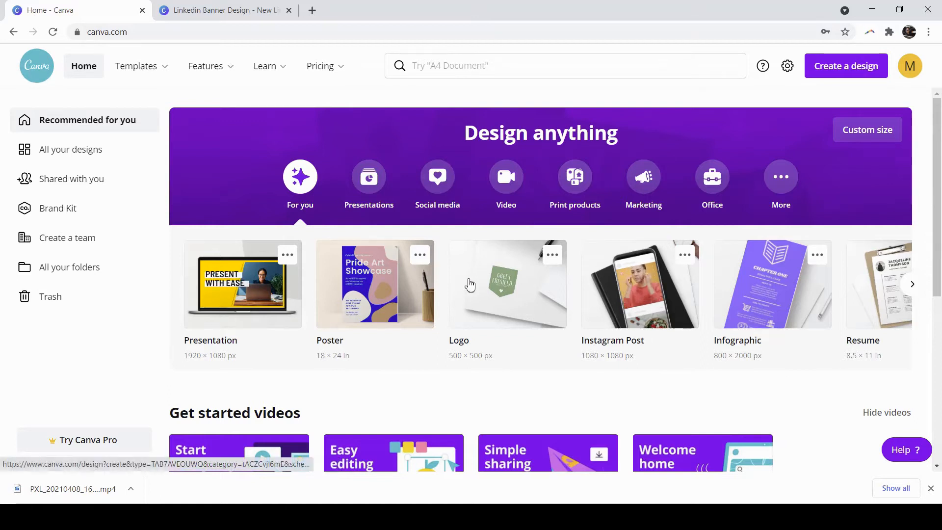
{"action": "scroll", "coordinate": [588, 324], "scroll_direction": "down", "scroll_amount": 2}
{"action": "scroll", "coordinate": [589, 324], "scroll_direction": "up", "scroll_amount": 2}
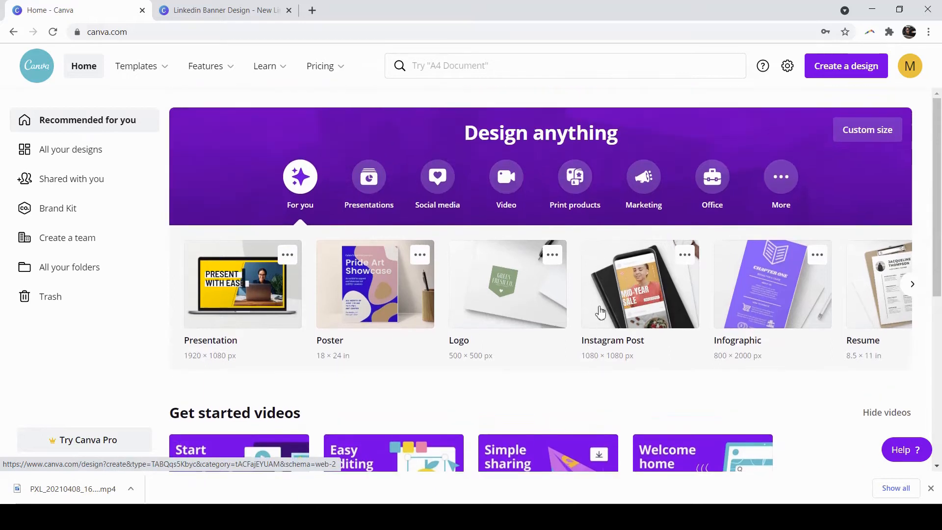
{"action": "left_click", "coordinate": [444, 184]}
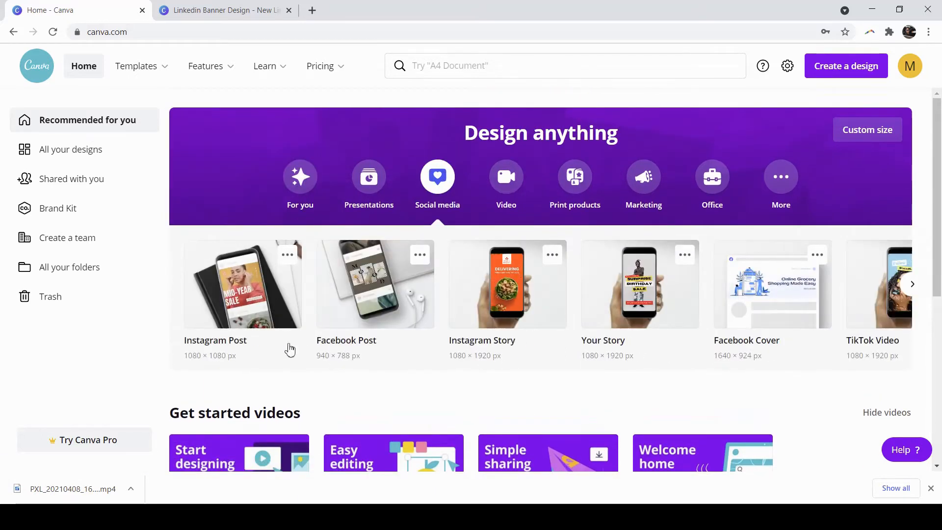
{"action": "left_click", "coordinate": [913, 285]}
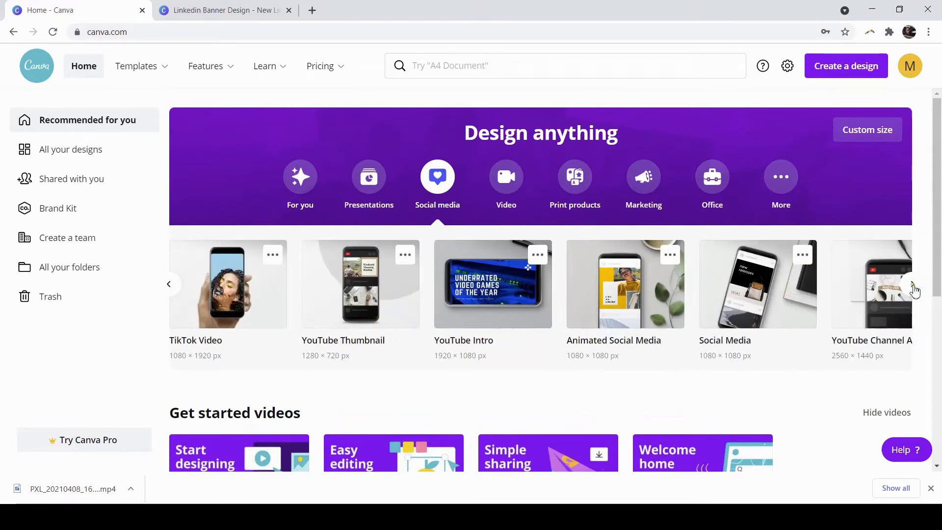
{"action": "left_click", "coordinate": [912, 287]}
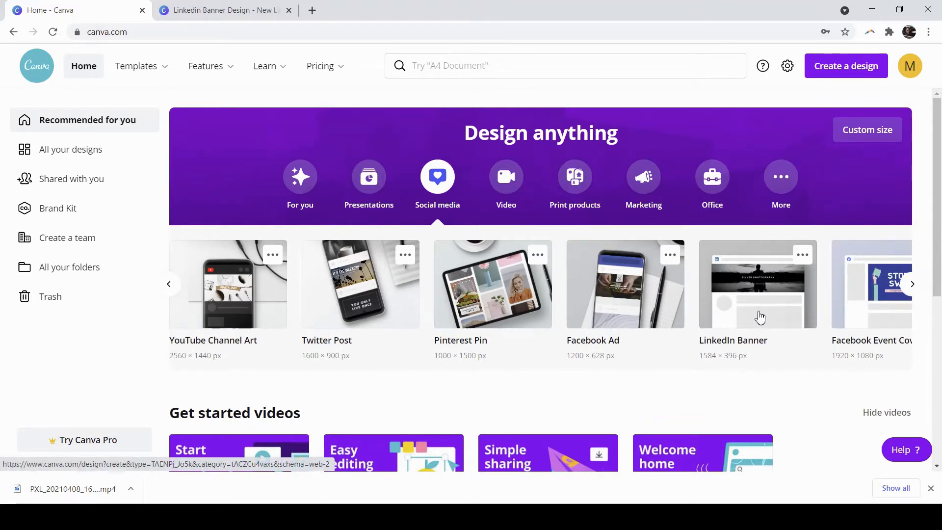
{"action": "left_click", "coordinate": [205, 8]}
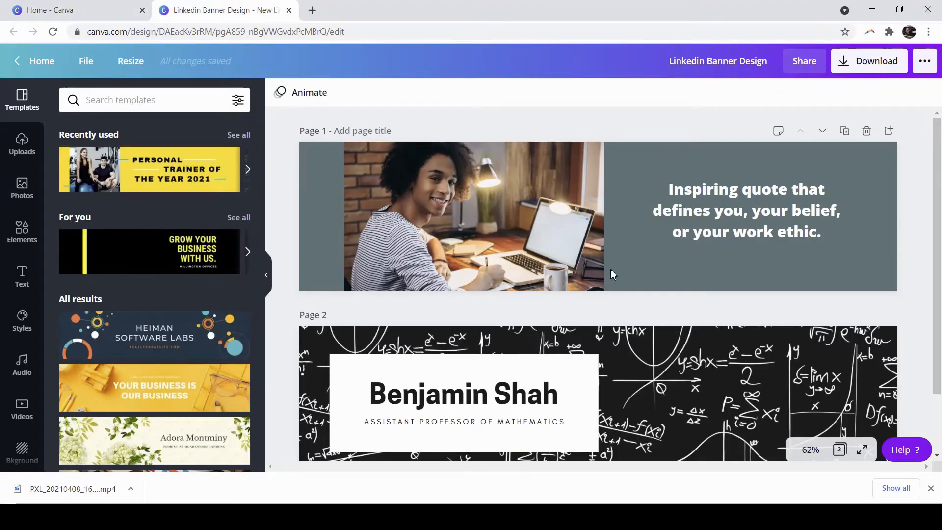
- Minimize the LinkedIn window and show Canva's Uploads panel beside the banner pages
{"action": "scroll", "coordinate": [610, 268], "scroll_direction": "down", "scroll_amount": 1}
{"action": "scroll", "coordinate": [610, 267], "scroll_direction": "up", "scroll_amount": 1}
{"action": "scroll", "coordinate": [610, 267], "scroll_direction": "down", "scroll_amount": 1}
{"action": "scroll", "coordinate": [605, 263], "scroll_direction": "up", "scroll_amount": 1}
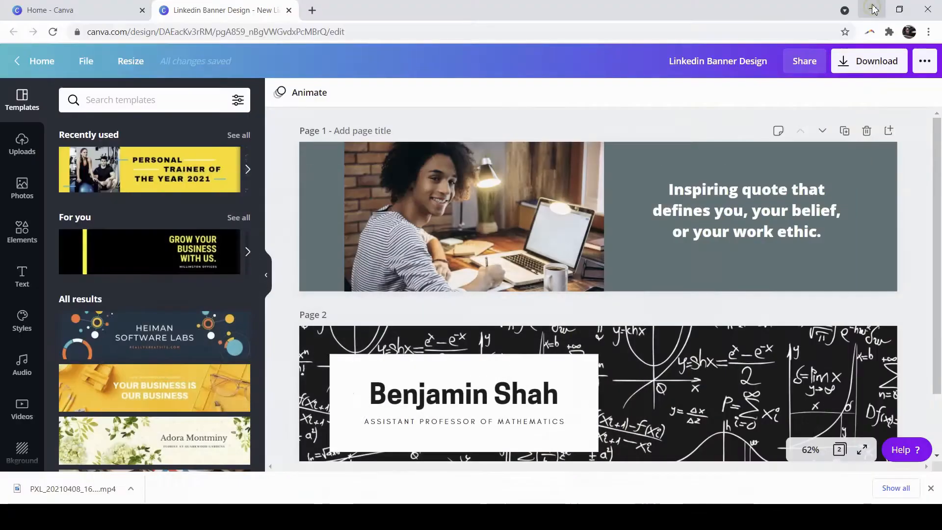
{"action": "left_click", "coordinate": [872, 10]}
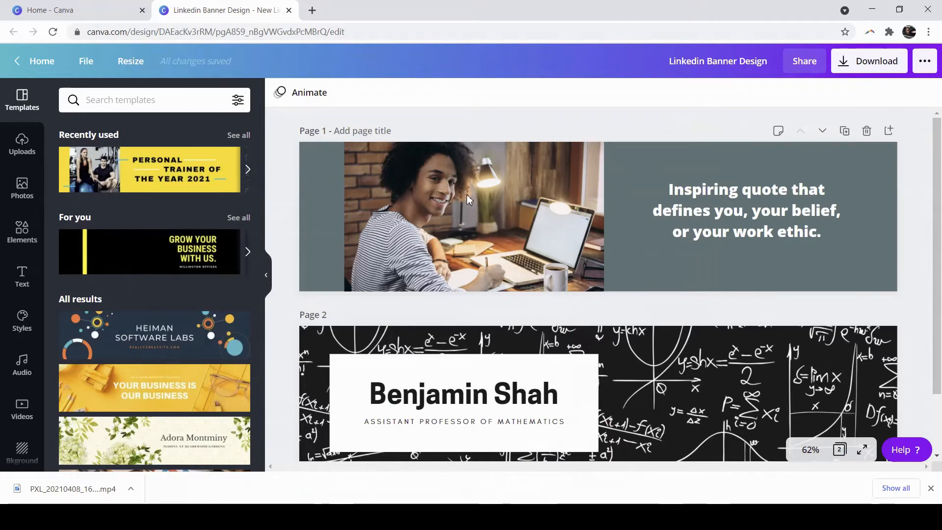
{"action": "left_click", "coordinate": [22, 143]}
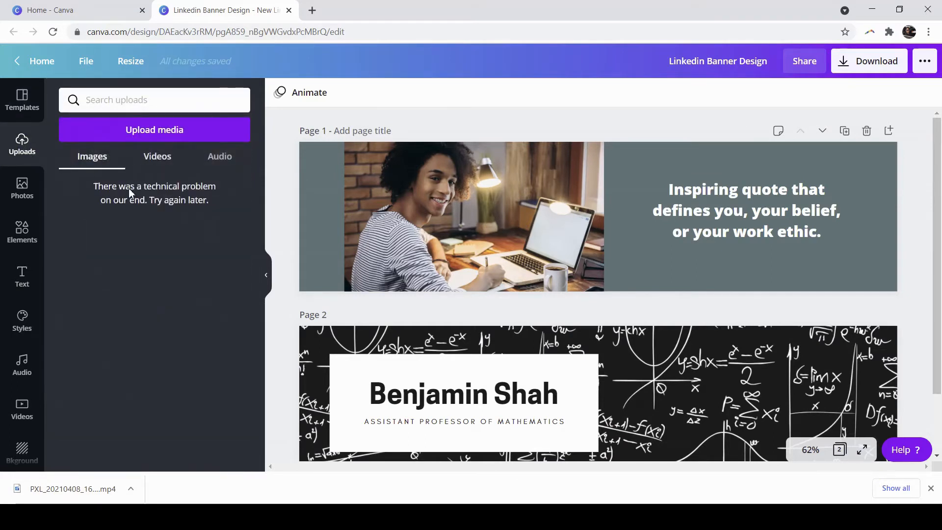
{"action": "left_click", "coordinate": [22, 192]}
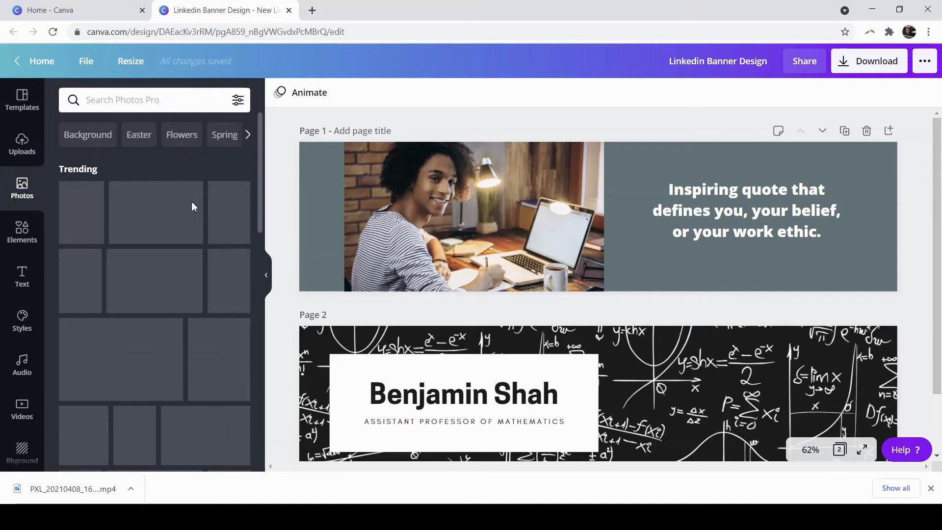
{"action": "left_click_drag", "start_coordinate": [229, 212], "coordinate": [711, 206]}
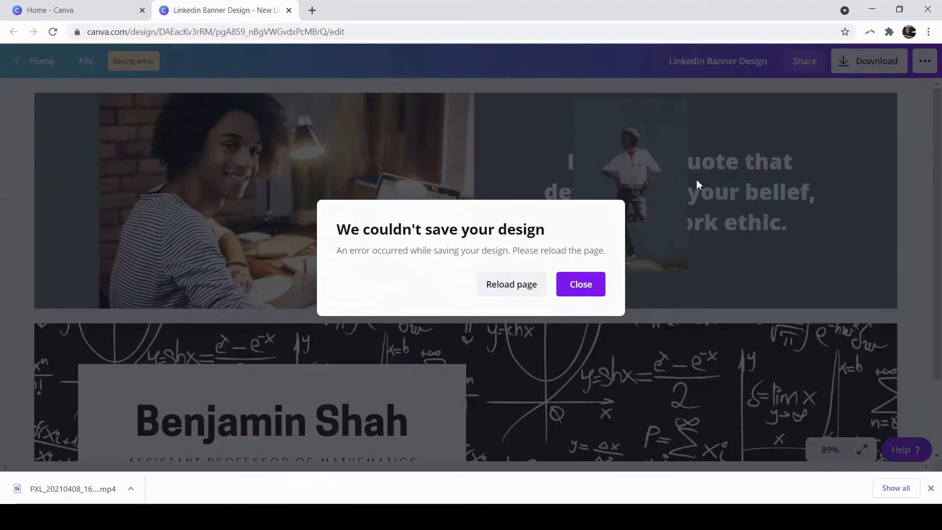
{"action": "left_click", "coordinate": [573, 286]}
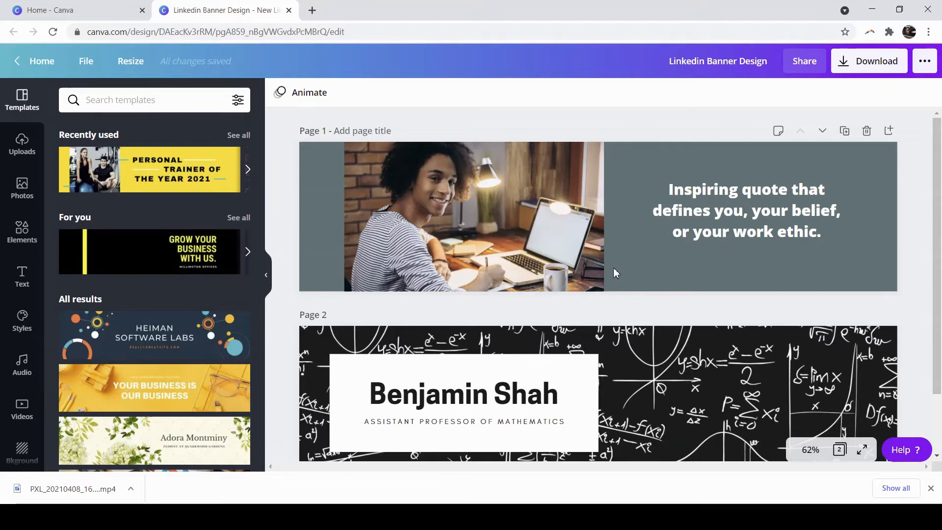
{"action": "scroll", "coordinate": [613, 266], "scroll_direction": "down", "scroll_amount": 2}
{"action": "scroll", "coordinate": [725, 246], "scroll_direction": "up", "scroll_amount": 2}
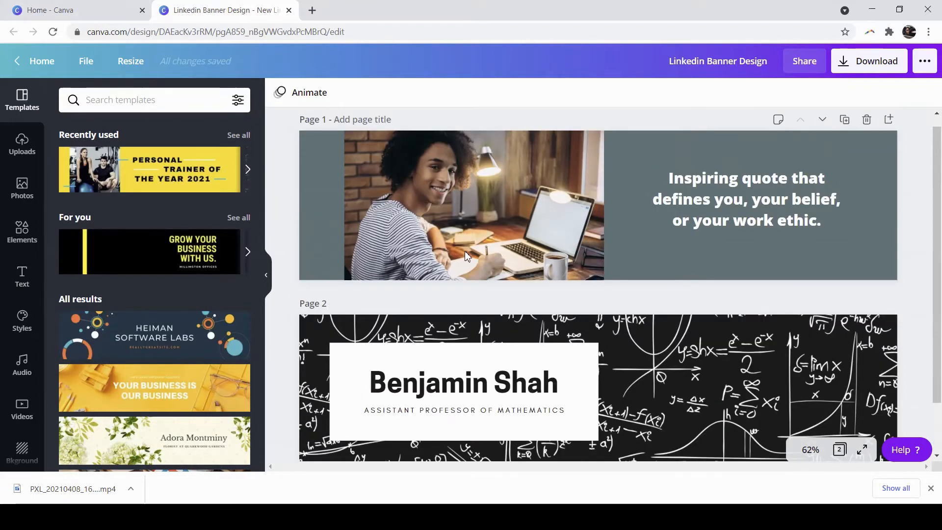
{"action": "scroll", "coordinate": [206, 252], "scroll_direction": "down", "scroll_amount": 10}
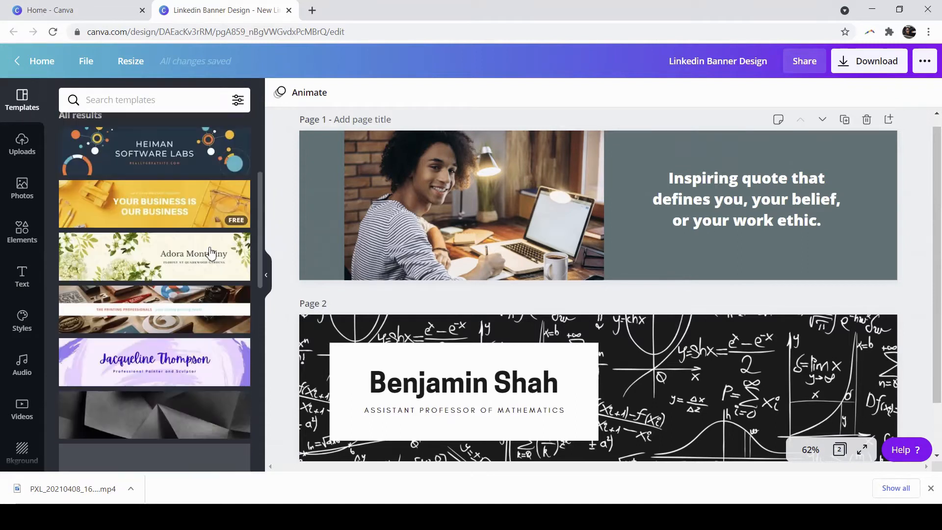
{"action": "scroll", "coordinate": [205, 251], "scroll_direction": "down", "scroll_amount": 2}
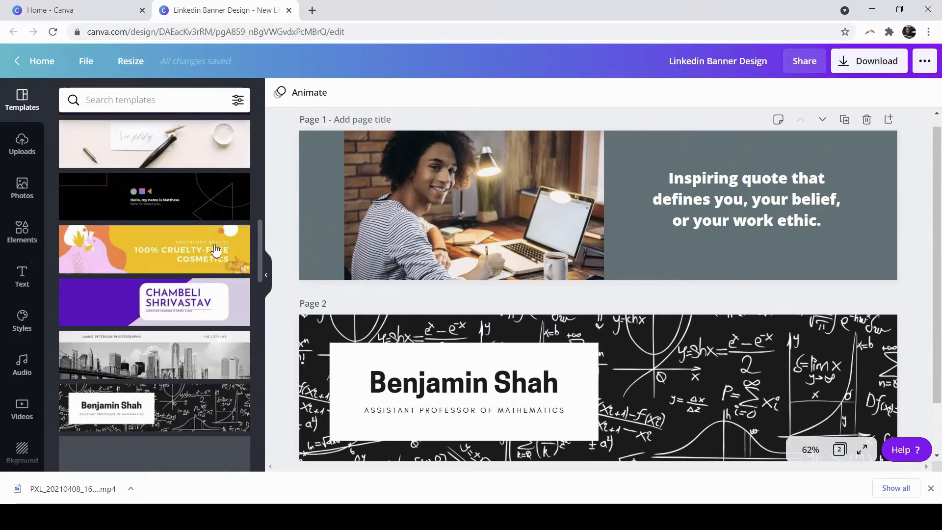
{"action": "scroll", "coordinate": [201, 256], "scroll_direction": "down", "scroll_amount": 3}
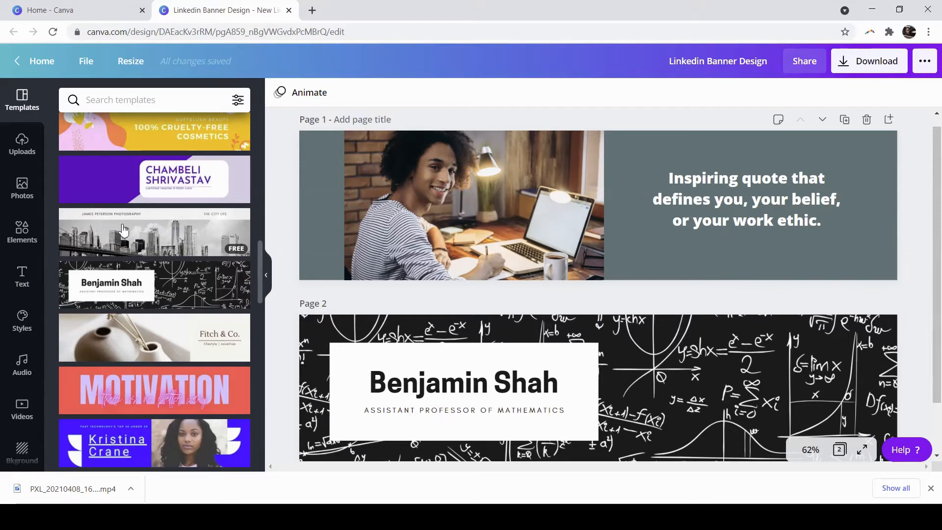
{"action": "scroll", "coordinate": [134, 227], "scroll_direction": "down", "scroll_amount": 2}
{"action": "scroll", "coordinate": [135, 225], "scroll_direction": "up", "scroll_amount": 2}
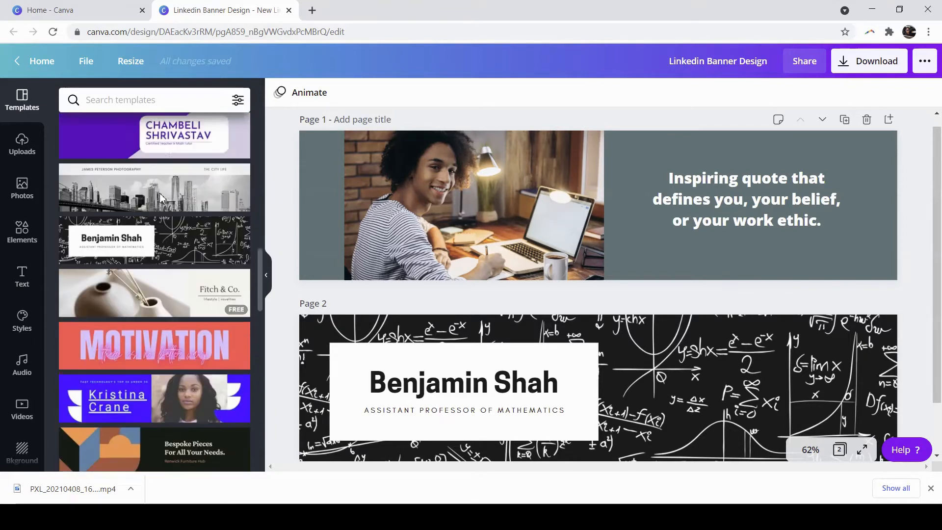
{"action": "left_click_drag", "start_coordinate": [152, 227], "coordinate": [586, 487]}
{"action": "scroll", "coordinate": [602, 427], "scroll_direction": "down", "scroll_amount": 1}
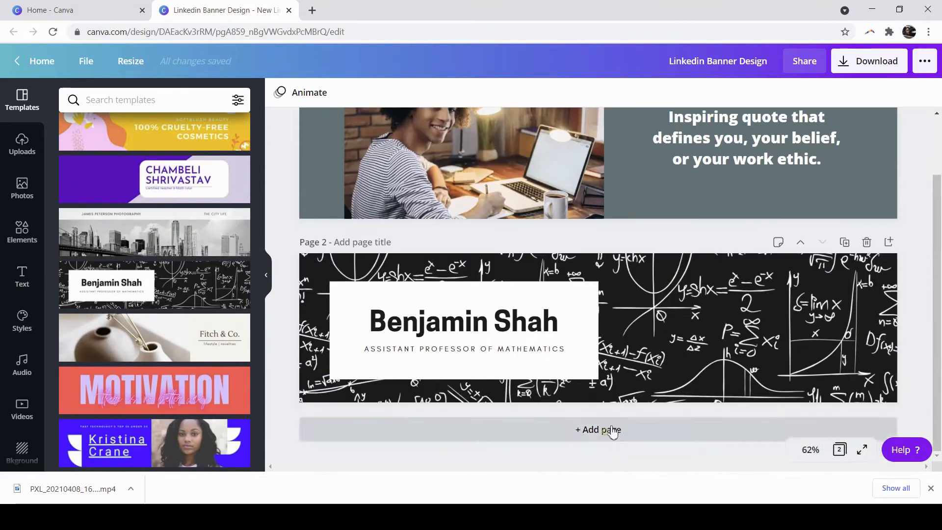
- Add Page 3 and fill it with the black-and-white city skyline photography template
{"action": "left_click", "coordinate": [607, 429]}
{"action": "left_click_drag", "start_coordinate": [151, 230], "coordinate": [590, 301]}
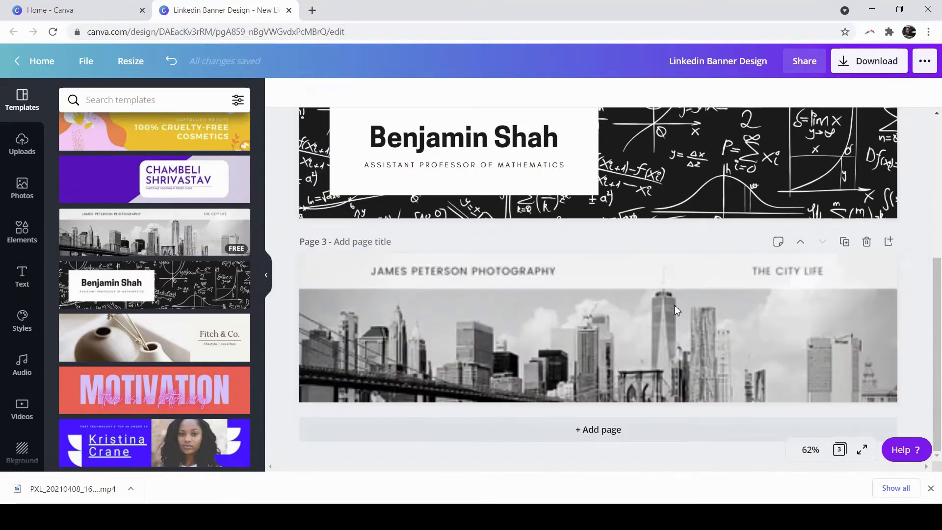
{"action": "left_click", "coordinate": [605, 341]}
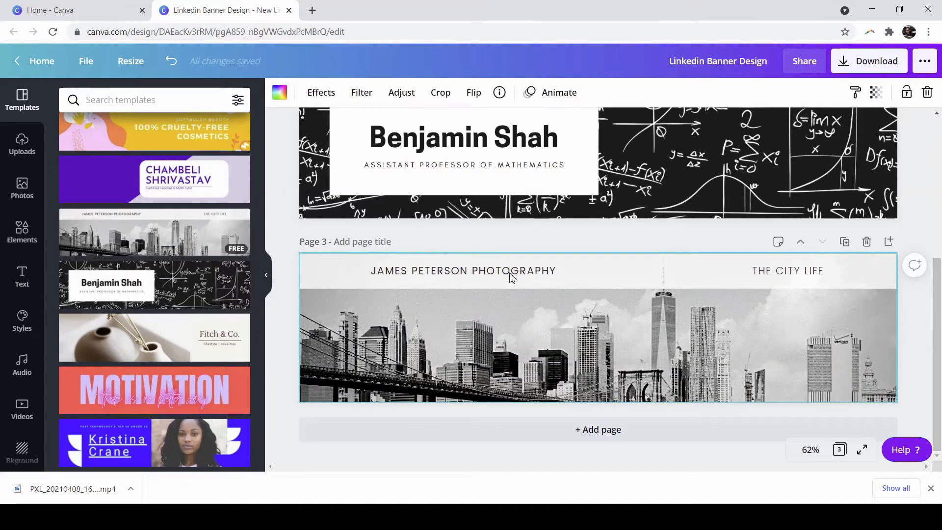
{"action": "scroll", "coordinate": [588, 378], "scroll_direction": "up", "scroll_amount": 5}
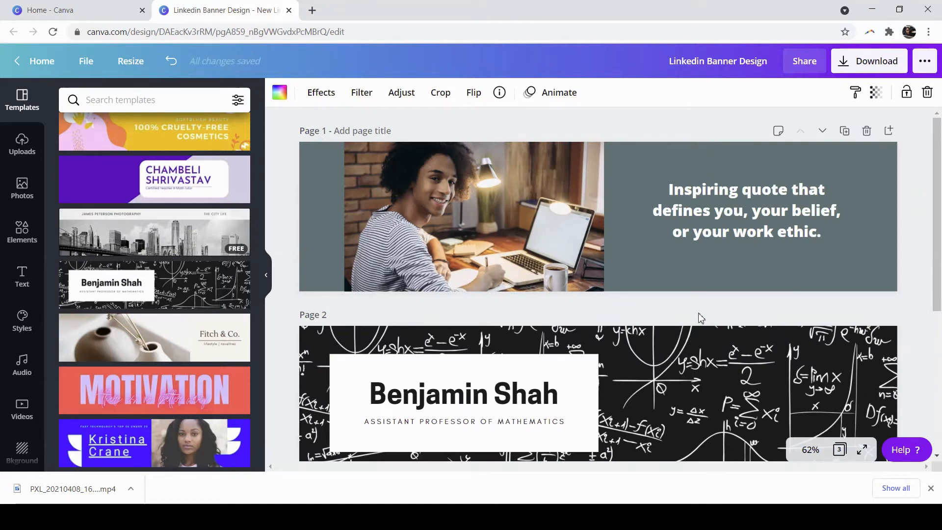
{"action": "scroll", "coordinate": [168, 245], "scroll_direction": "down", "scroll_amount": 5}
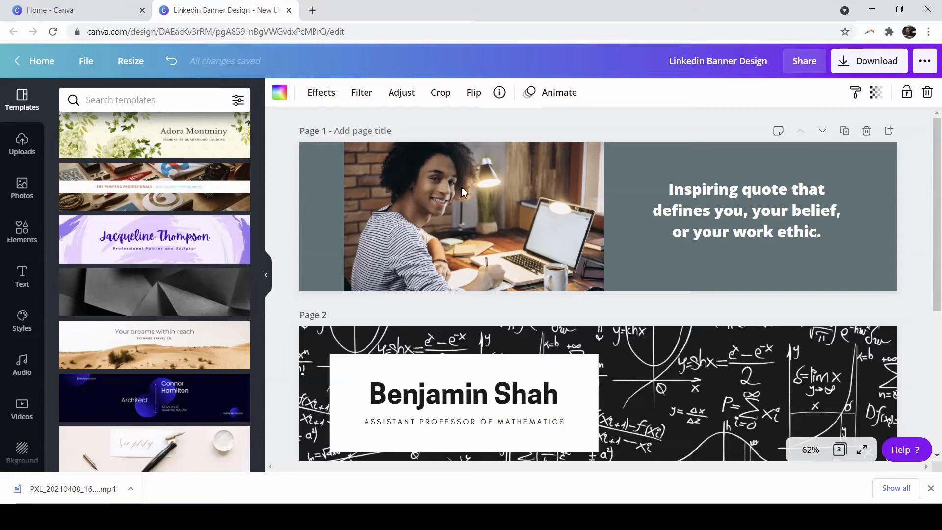
{"action": "left_click", "coordinate": [756, 218]}
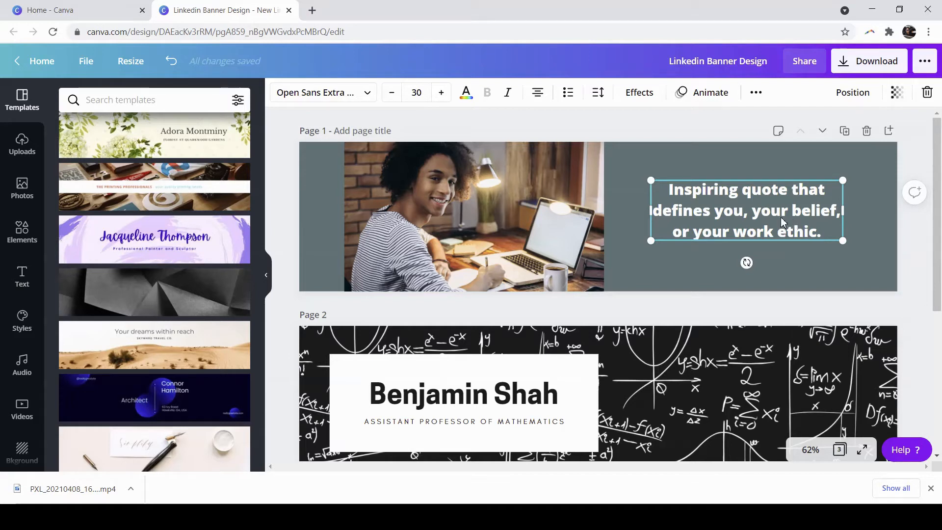
{"action": "left_click", "coordinate": [752, 202]}
{"action": "left_click", "coordinate": [743, 162]}
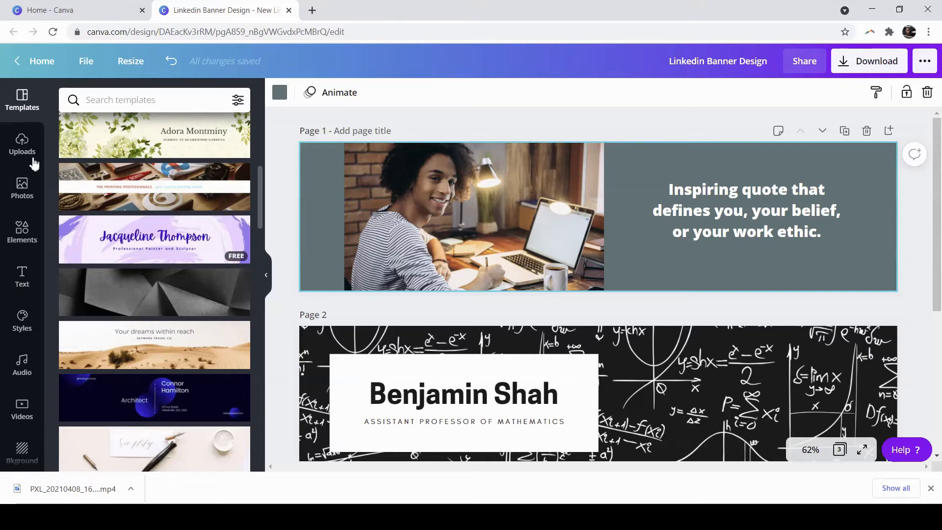
- Browse Uploads, Photos and Elements, then open the Text panel with heading and subheading options
{"action": "left_click", "coordinate": [18, 145]}
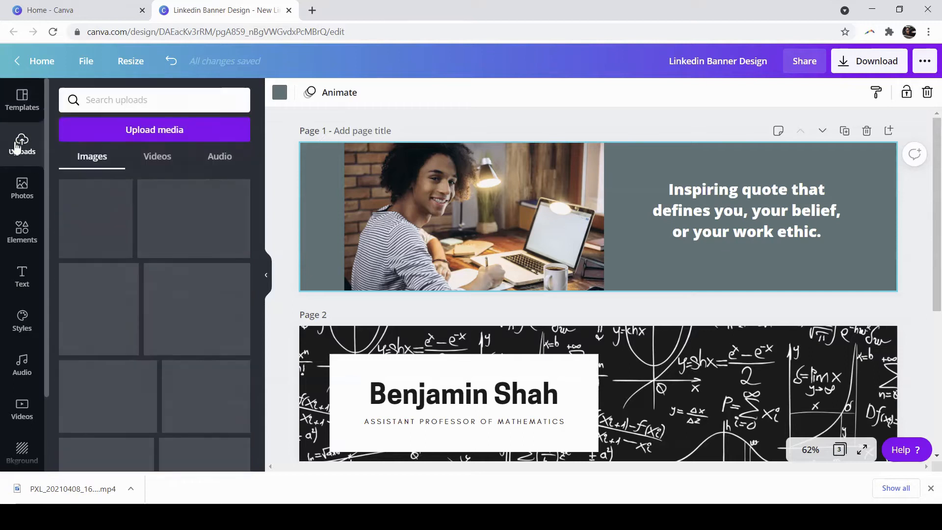
{"action": "left_click", "coordinate": [24, 186]}
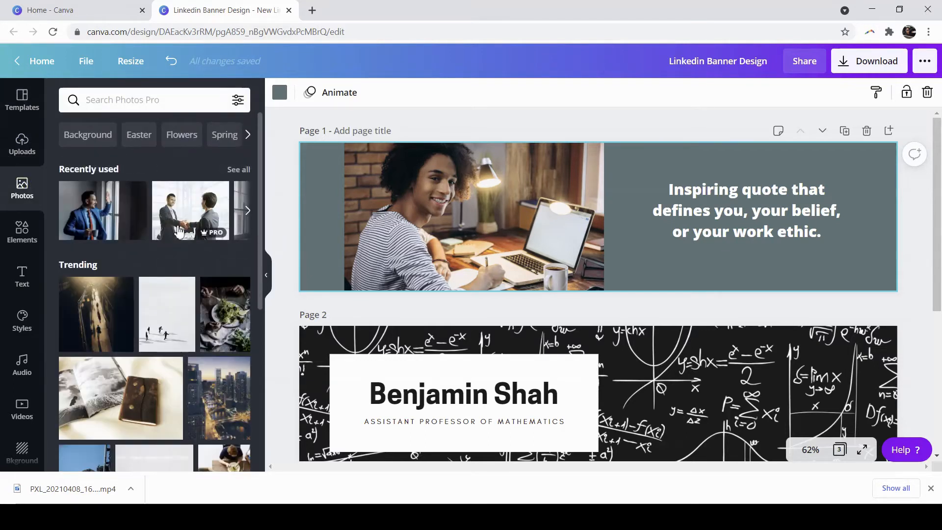
{"action": "left_click", "coordinate": [30, 237]}
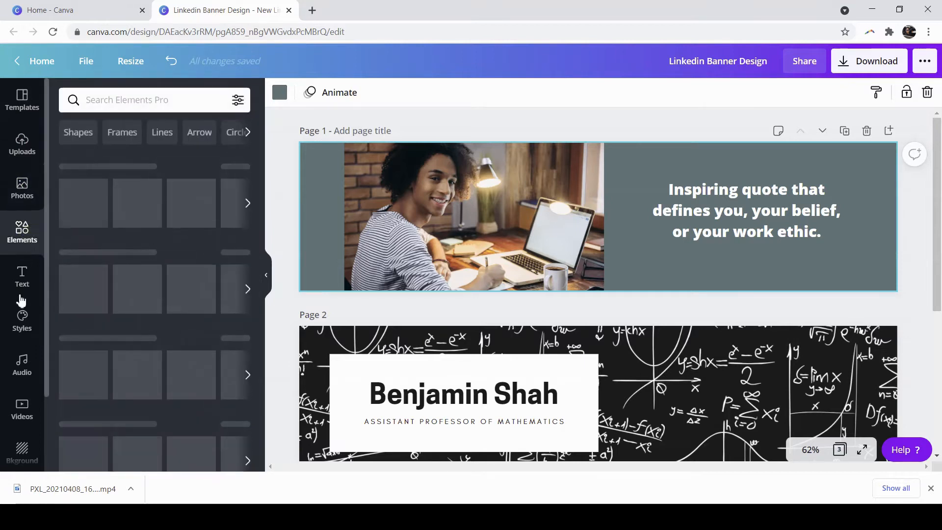
{"action": "left_click", "coordinate": [22, 275]}
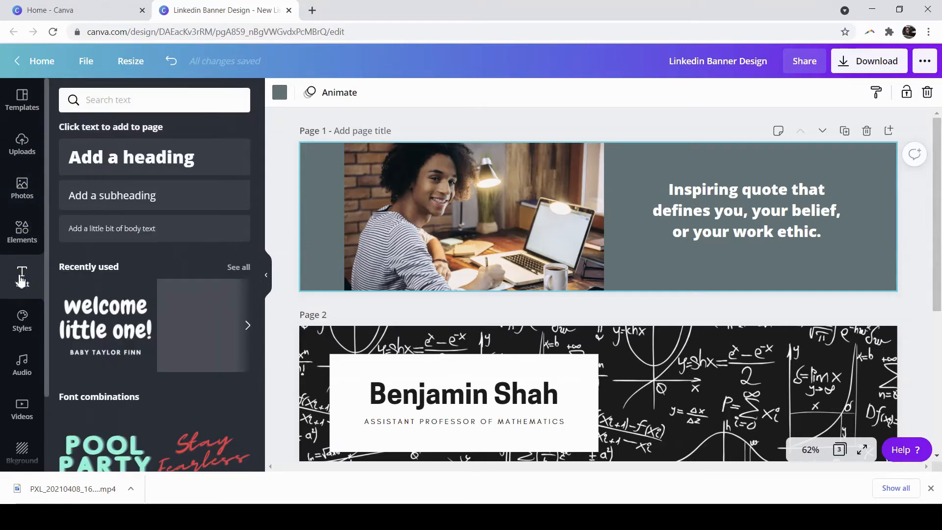
- Place an 'Add a subheading' text box under the belief-and-work-ethic quote on page 1 and delete its placeholder text
{"action": "left_click_drag", "start_coordinate": [294, 199], "coordinate": [725, 273]}
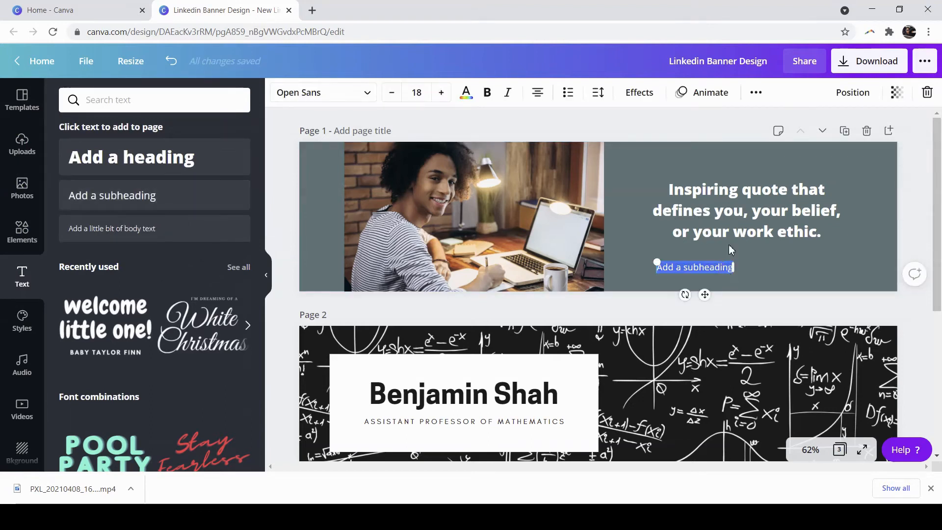
{"action": "key", "text": "BackSpace"}
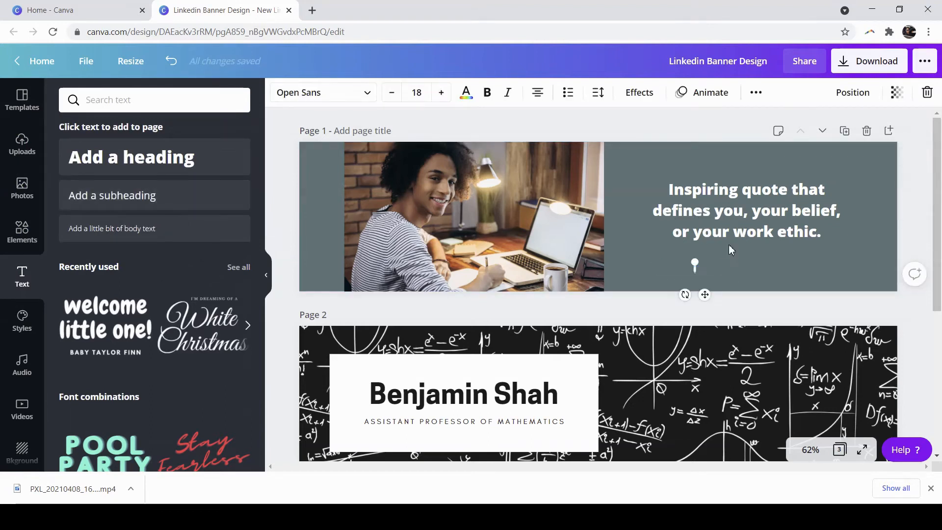
{"action": "left_click", "coordinate": [706, 283]}
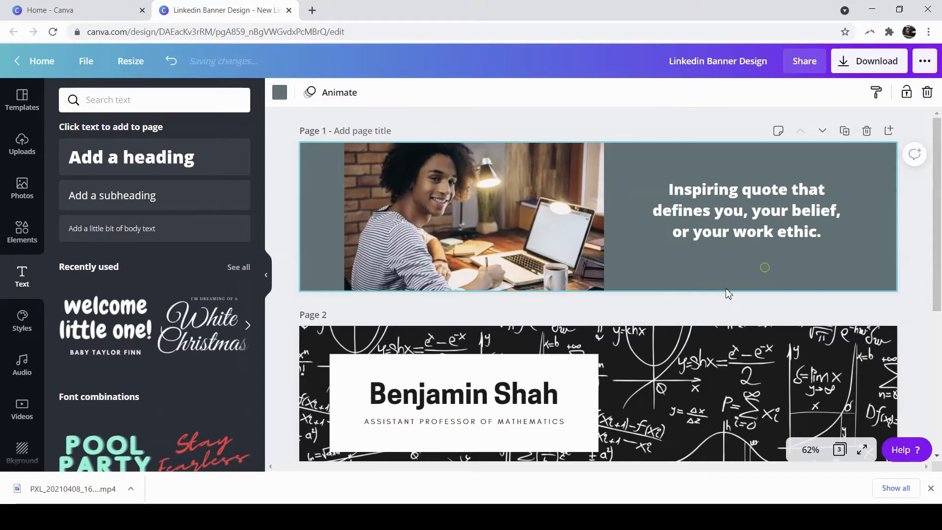
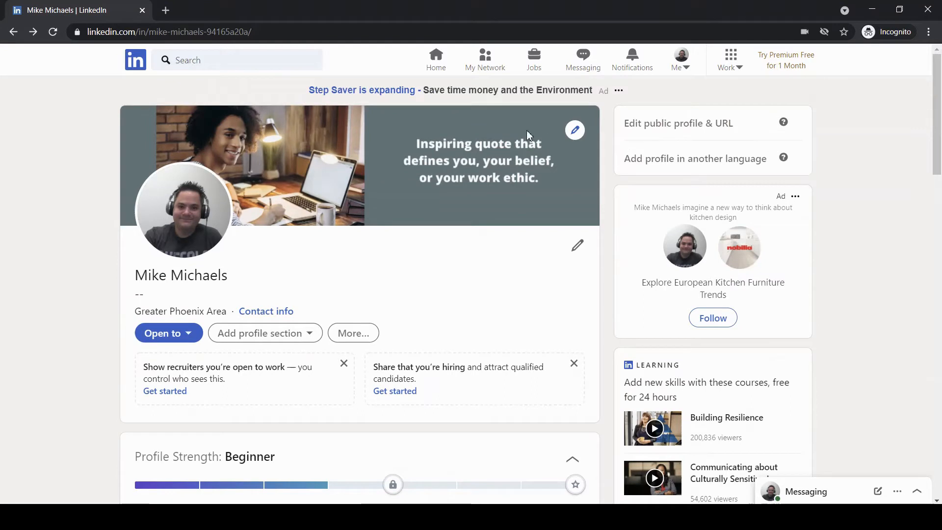
- Replace the '--' headline with an aspiring architect in training headline (Revit, Autocad, Rhino, internship) and save
{"action": "left_click", "coordinate": [578, 247]}
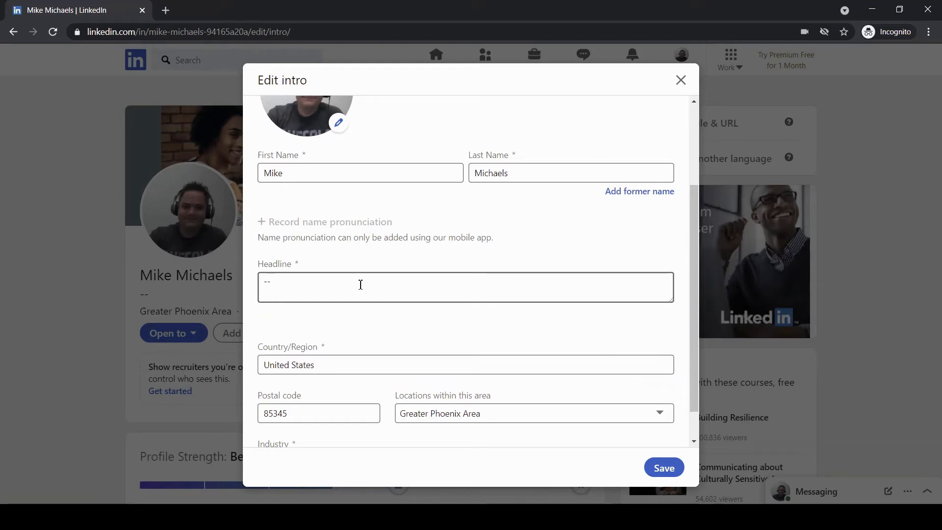
{"action": "key", "text": "BackSpace"}
{"action": "key", "text": "BackSpace"}
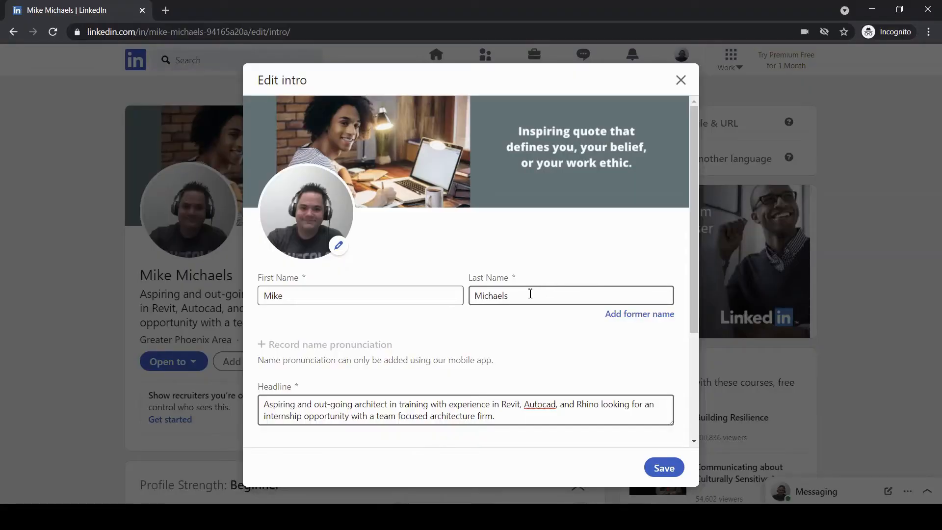
{"action": "scroll", "coordinate": [531, 291], "scroll_direction": "down", "scroll_amount": 3}
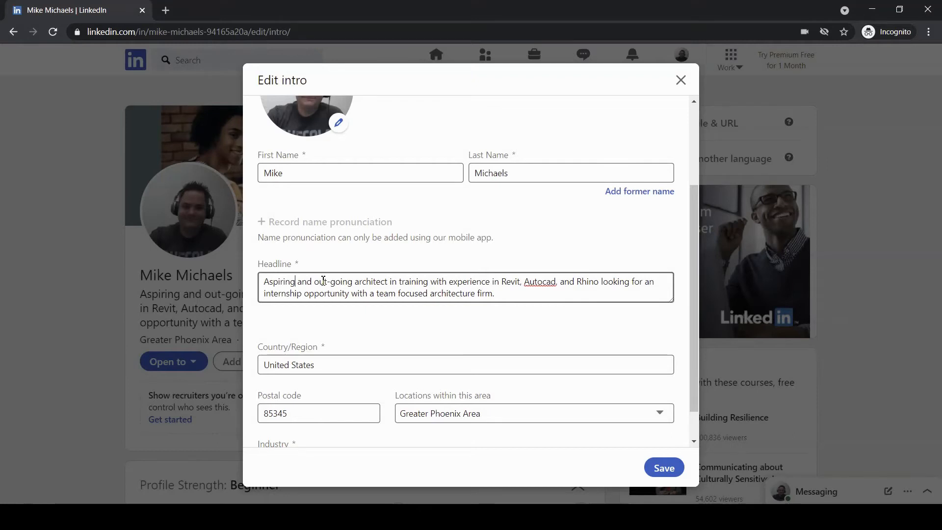
{"action": "left_click", "coordinate": [447, 282]}
{"action": "left_click", "coordinate": [491, 300]}
{"action": "left_click", "coordinate": [391, 281]}
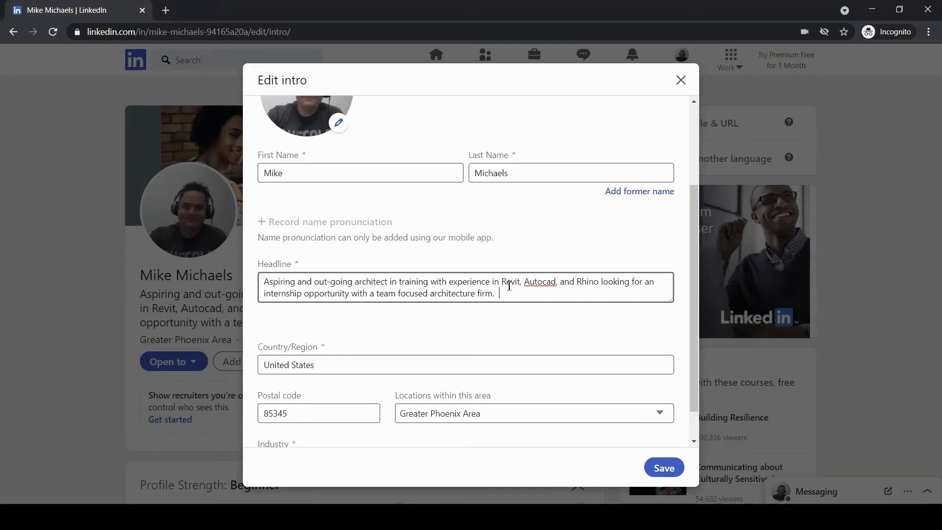
{"action": "left_click_drag", "start_coordinate": [434, 284], "coordinate": [430, 294]}
{"action": "left_click", "coordinate": [425, 281]}
{"action": "scroll", "coordinate": [484, 278], "scroll_direction": "down", "scroll_amount": 1}
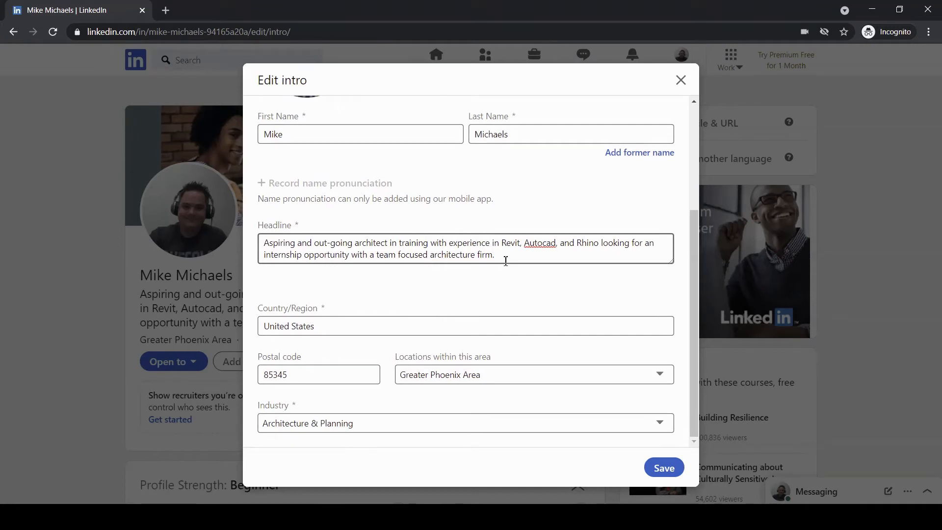
{"action": "scroll", "coordinate": [490, 299], "scroll_direction": "up", "scroll_amount": 3}
{"action": "scroll", "coordinate": [563, 298], "scroll_direction": "down", "scroll_amount": 3}
{"action": "left_click", "coordinate": [664, 467]}
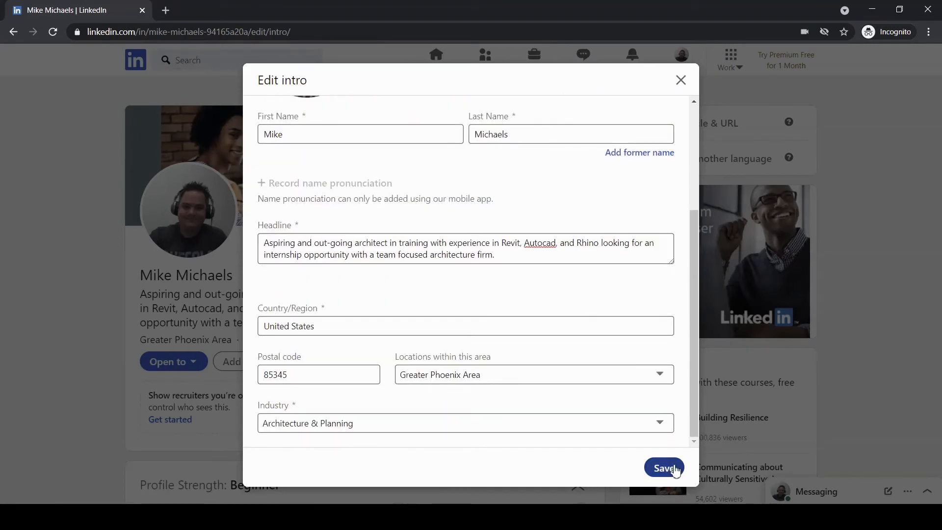
- Open the Add profile section list at the top of the profile and expand its Intro category
{"action": "scroll", "coordinate": [323, 277], "scroll_direction": "down", "scroll_amount": 5}
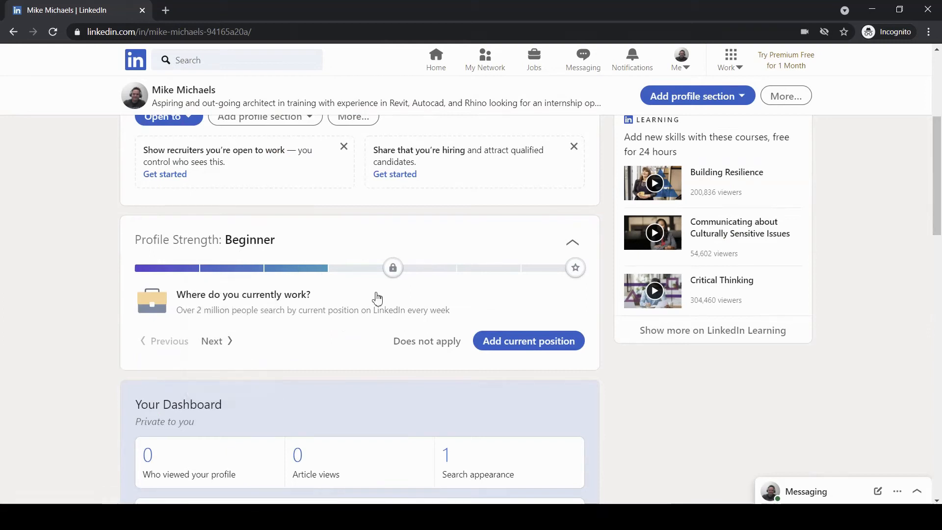
{"action": "scroll", "coordinate": [379, 318], "scroll_direction": "up", "scroll_amount": 3}
{"action": "scroll", "coordinate": [378, 319], "scroll_direction": "up", "scroll_amount": 2}
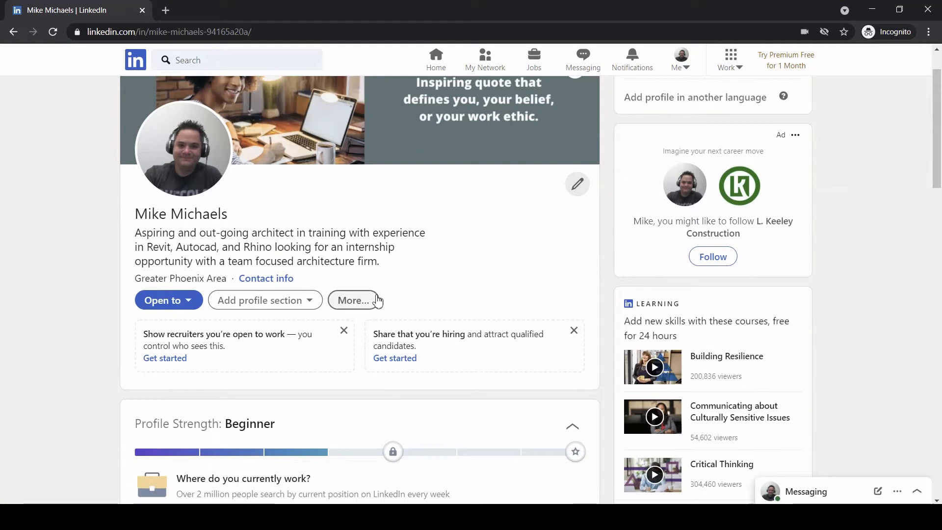
{"action": "scroll", "coordinate": [378, 297], "scroll_direction": "up", "scroll_amount": 1}
{"action": "scroll", "coordinate": [381, 295], "scroll_direction": "down", "scroll_amount": 3}
{"action": "scroll", "coordinate": [343, 298], "scroll_direction": "up", "scroll_amount": 2}
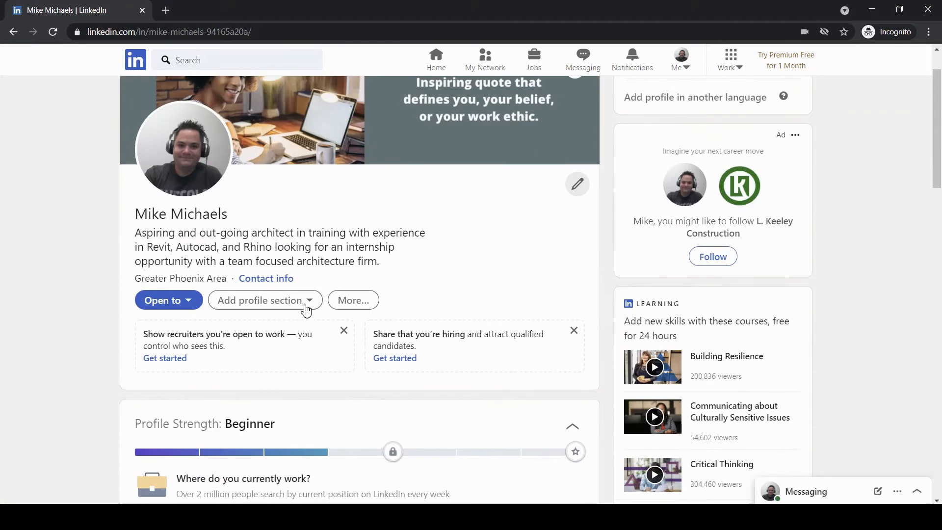
{"action": "left_click", "coordinate": [311, 302]}
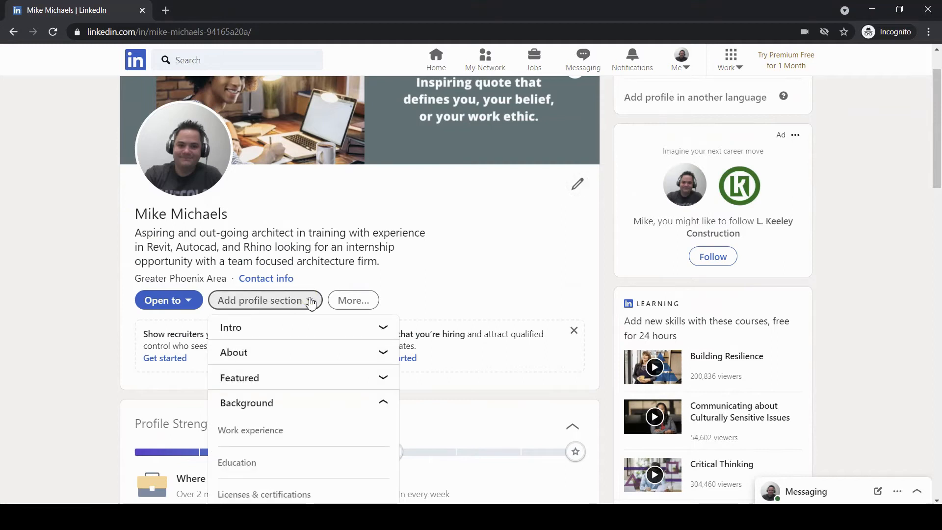
{"action": "scroll", "coordinate": [311, 301], "scroll_direction": "down", "scroll_amount": 3}
{"action": "left_click", "coordinate": [339, 204]}
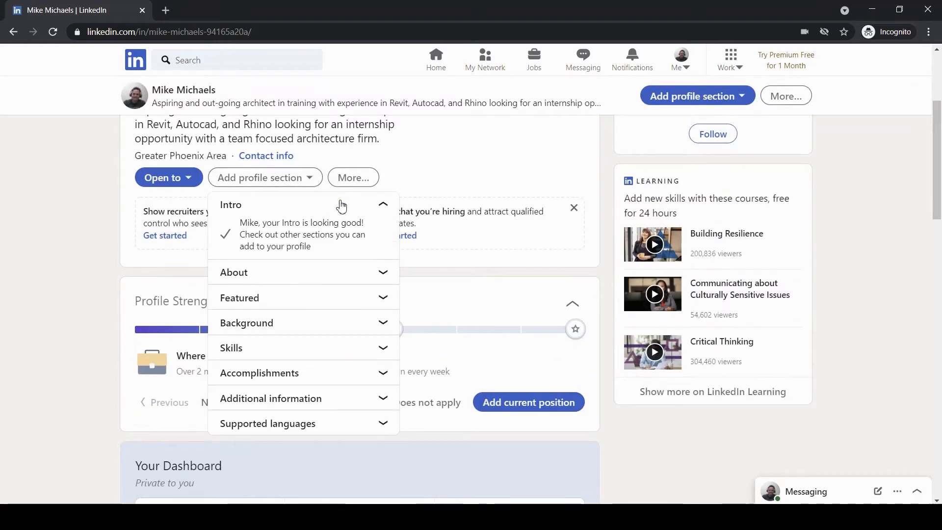
- Choose About from the section list and put the cursor in the empty Summary box
{"action": "left_click", "coordinate": [351, 270]}
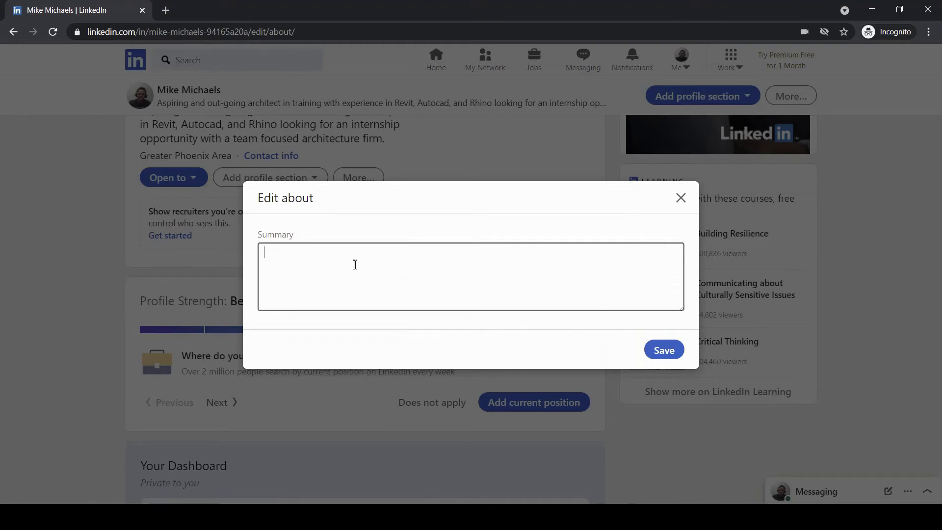
{"action": "left_click", "coordinate": [326, 265]}
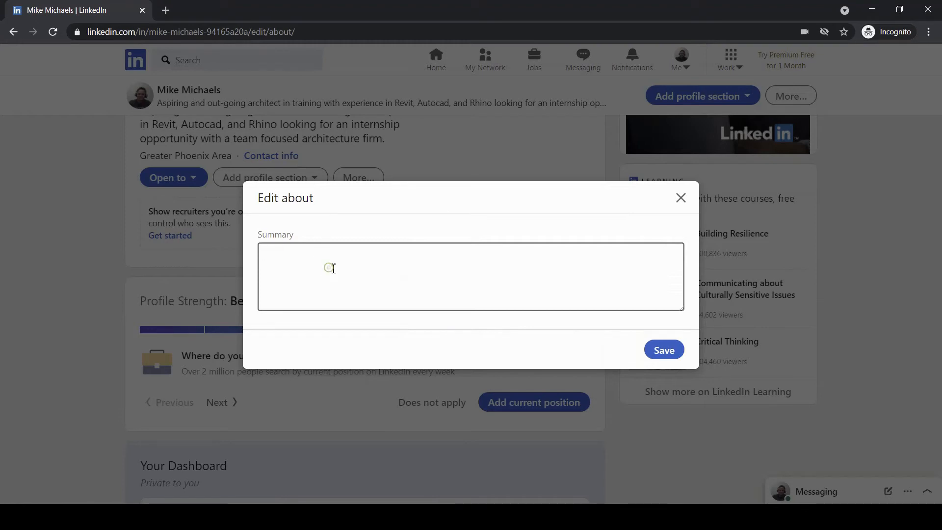
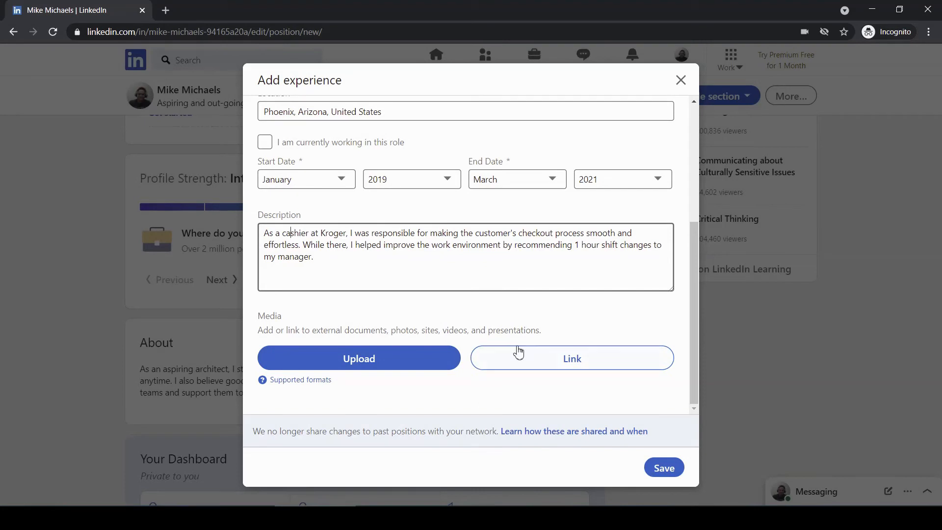
- Scroll the Add experience form to review the Phoenix, Arizona Kroger cashier role, January 2019–March 2021
{"action": "scroll", "coordinate": [518, 351], "scroll_direction": "up", "scroll_amount": 4}
{"action": "scroll", "coordinate": [518, 349], "scroll_direction": "down", "scroll_amount": 5}
- Save the cashier experience and add Abraham Lincoln High School as education
{"action": "left_click", "coordinate": [661, 468]}
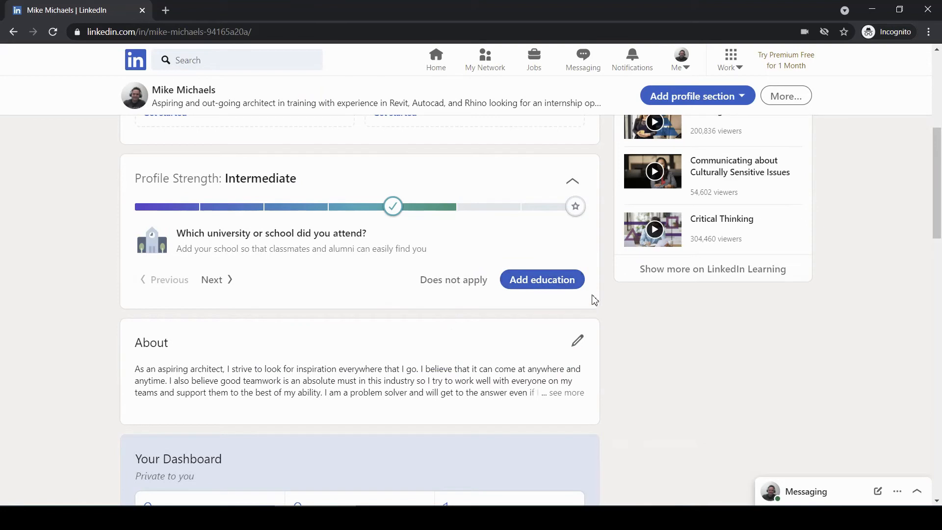
{"action": "left_click", "coordinate": [556, 283]}
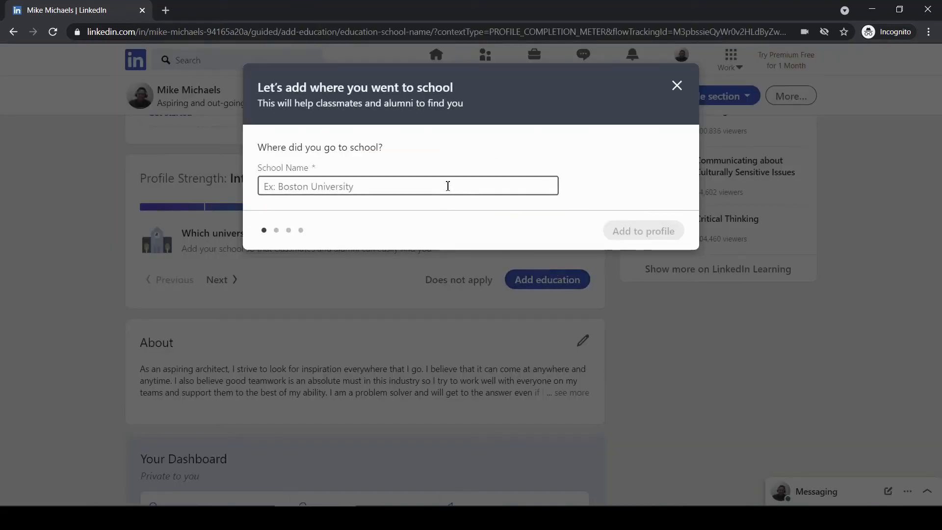
{"action": "type", "text": "Lincoln High School"}
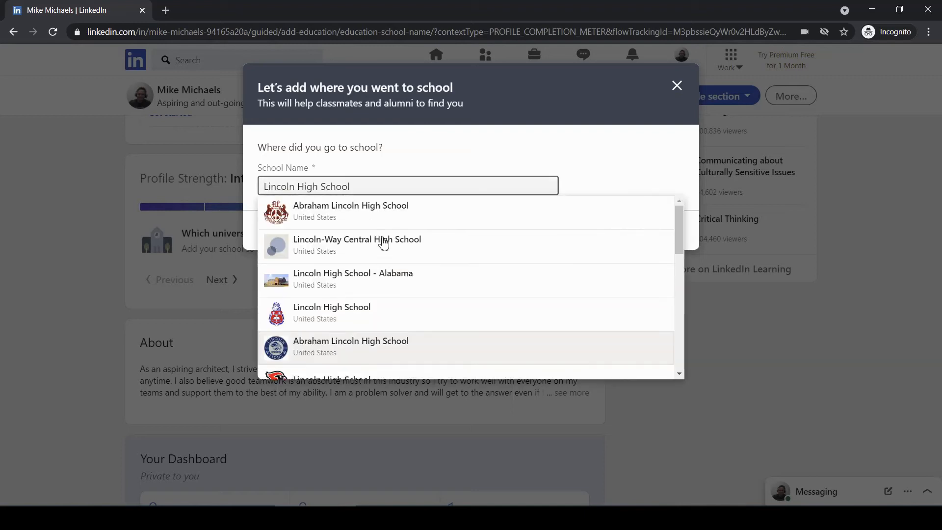
{"action": "left_click", "coordinate": [401, 217]}
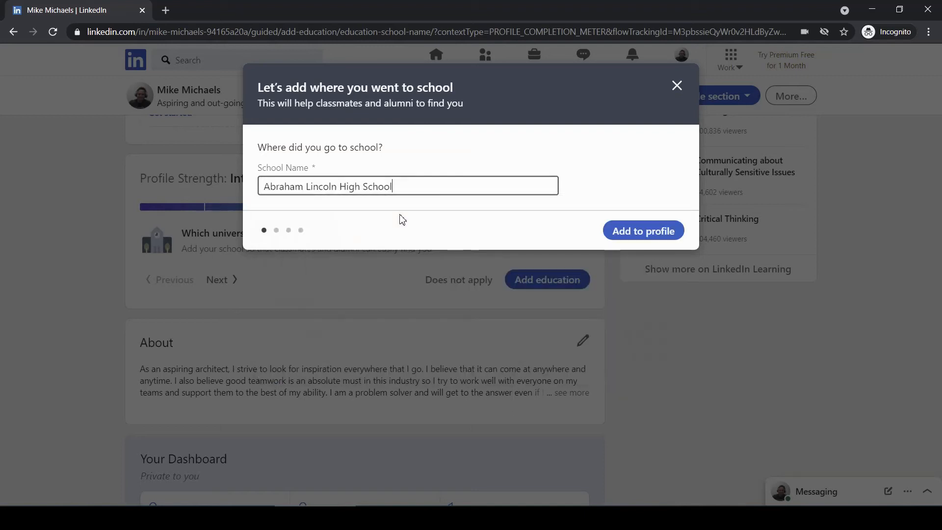
{"action": "left_click", "coordinate": [659, 232]}
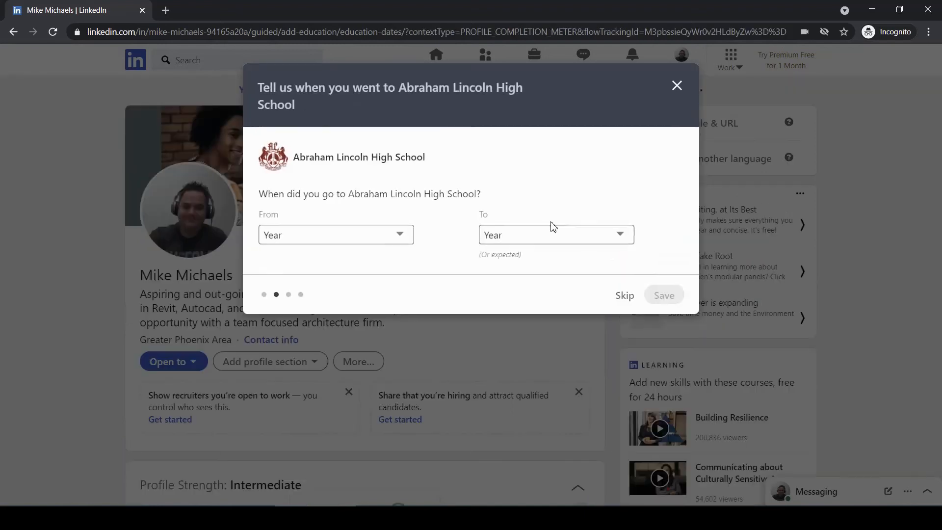
- Set the school's attendance years from 2017 to 2021
{"action": "left_click", "coordinate": [387, 231]}
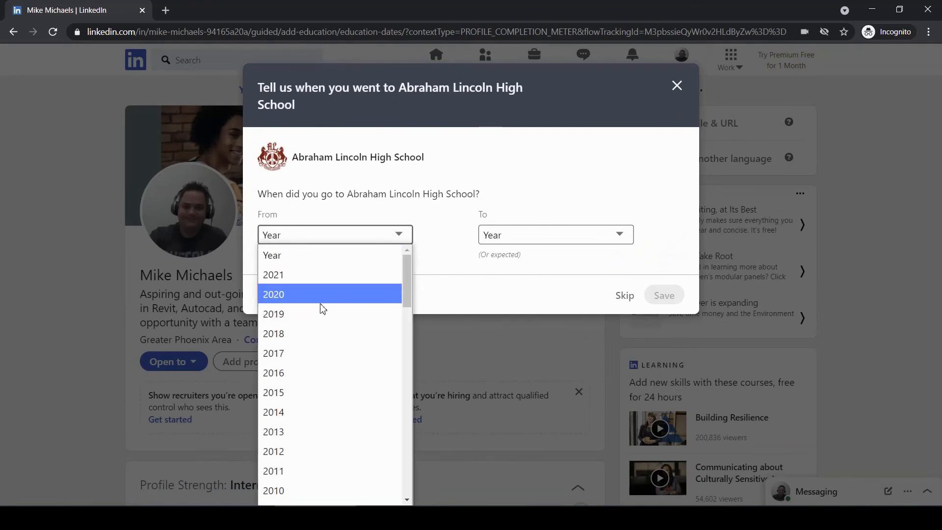
{"action": "left_click", "coordinate": [314, 348]}
{"action": "left_click", "coordinate": [610, 244]}
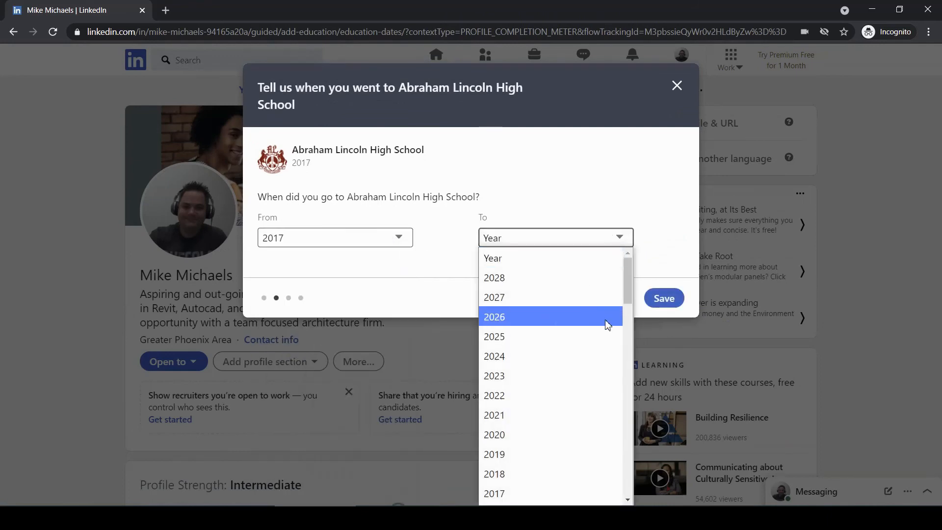
{"action": "scroll", "coordinate": [551, 332], "scroll_direction": "down", "scroll_amount": 6}
{"action": "scroll", "coordinate": [554, 299], "scroll_direction": "up", "scroll_amount": 5}
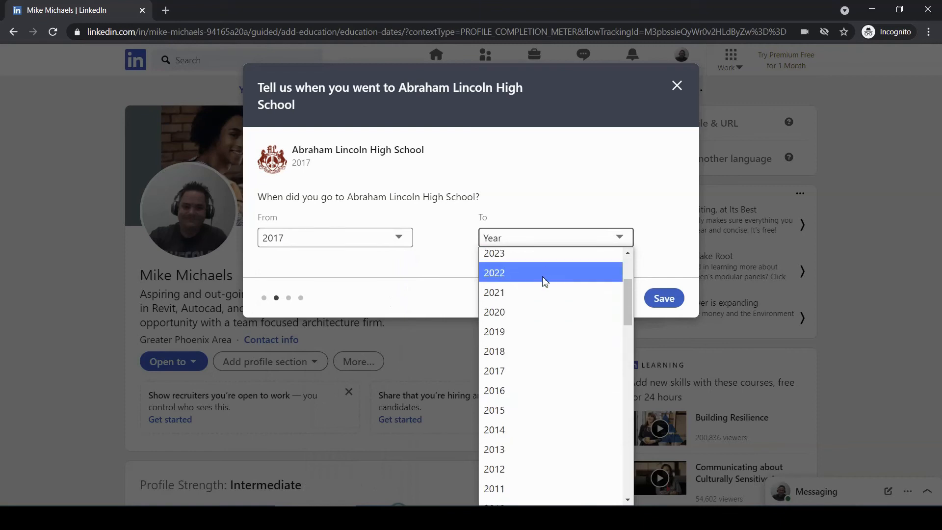
{"action": "left_click", "coordinate": [537, 293]}
{"action": "left_click", "coordinate": [664, 298]}
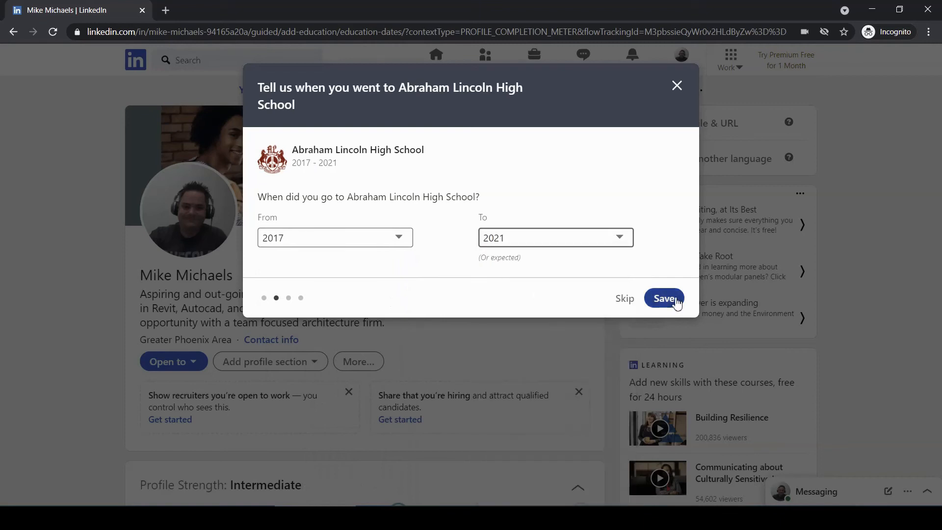
{"action": "left_click", "coordinate": [675, 298]}
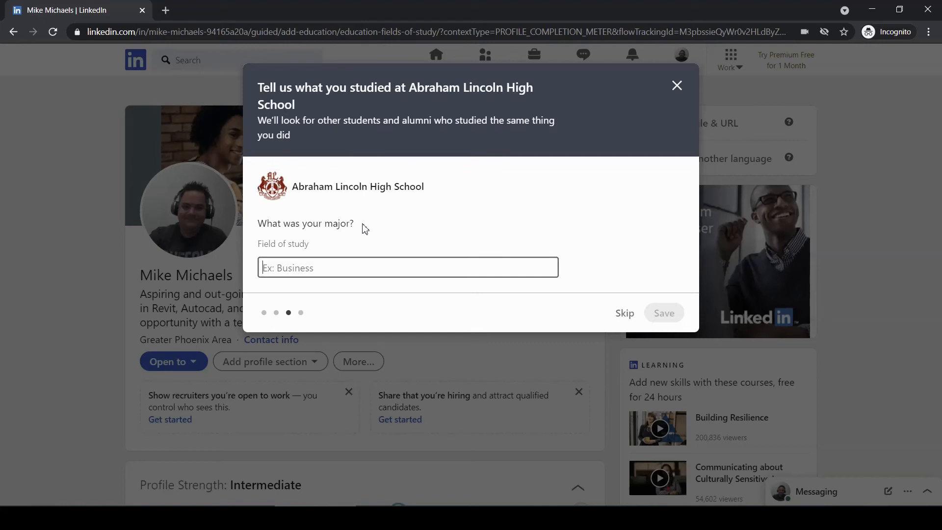
- Choose General Studies as the field of study, enter the degree, and finish adding education
{"action": "type", "text": "Gene"}
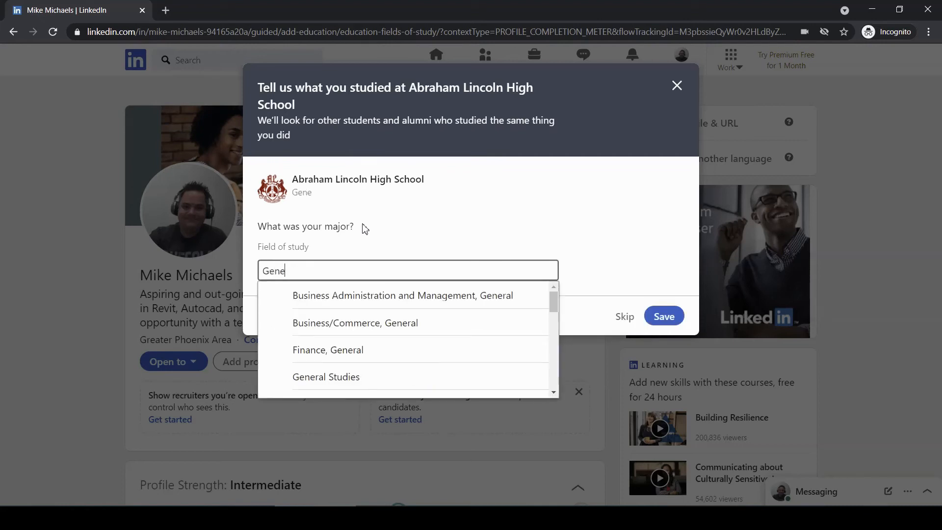
{"action": "type", "text": "ral"}
{"action": "left_click", "coordinate": [351, 380]}
{"action": "type", "text": "Hig"}
{"action": "key", "text": "Return"}
{"action": "key", "text": "Return"}
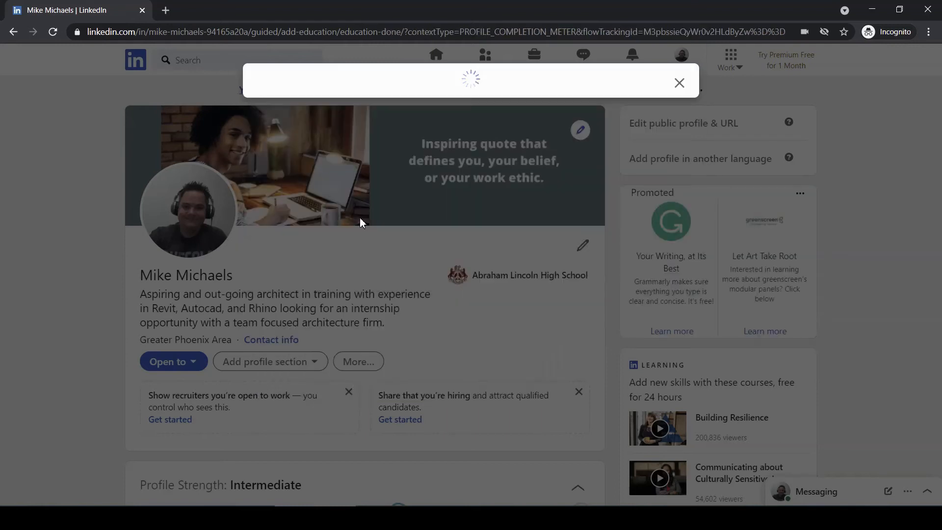
{"action": "left_click", "coordinate": [662, 210]}
{"action": "scroll", "coordinate": [399, 295], "scroll_direction": "down", "scroll_amount": 4}
{"action": "scroll", "coordinate": [399, 296], "scroll_direction": "up", "scroll_amount": 2}
{"action": "scroll", "coordinate": [399, 296], "scroll_direction": "down", "scroll_amount": 3}
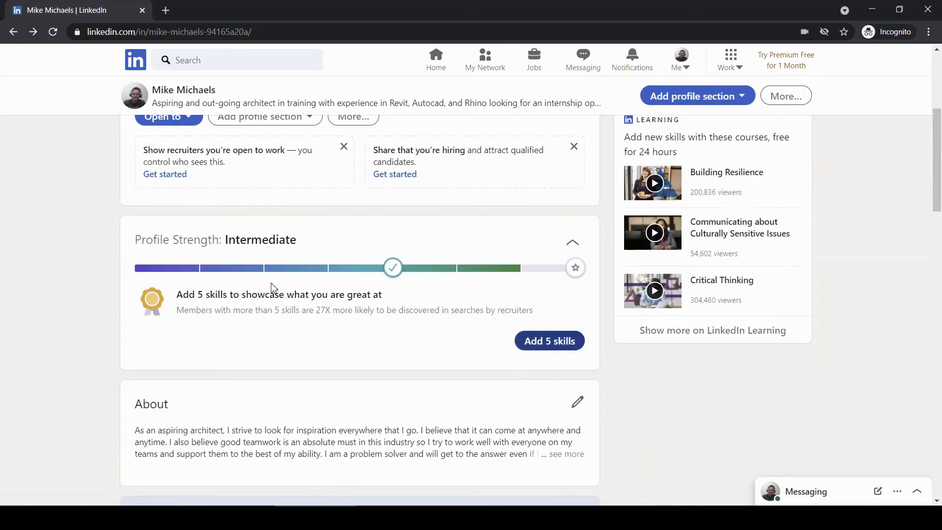
- Add Hands-on Technical from the skill suggestions to the profile and close the confirmation
{"action": "left_click", "coordinate": [553, 345]}
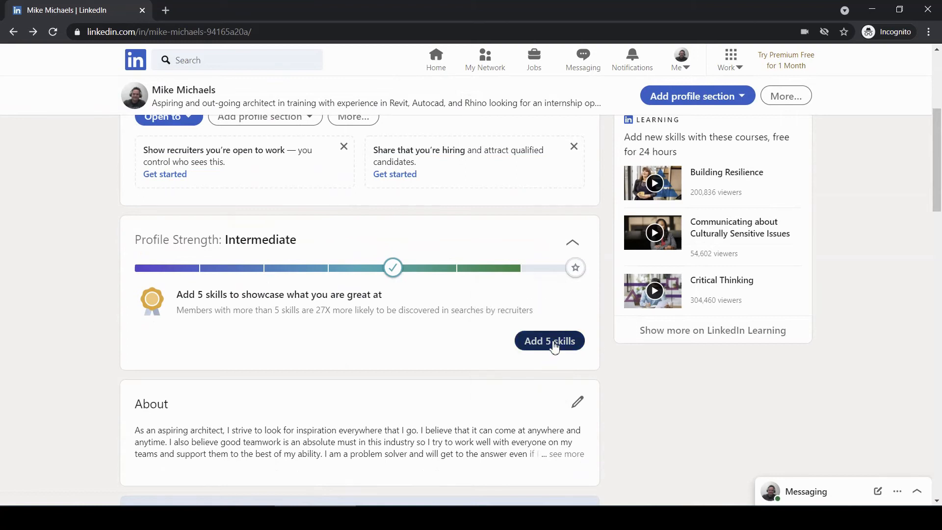
{"action": "scroll", "coordinate": [481, 255], "scroll_direction": "down", "scroll_amount": 4}
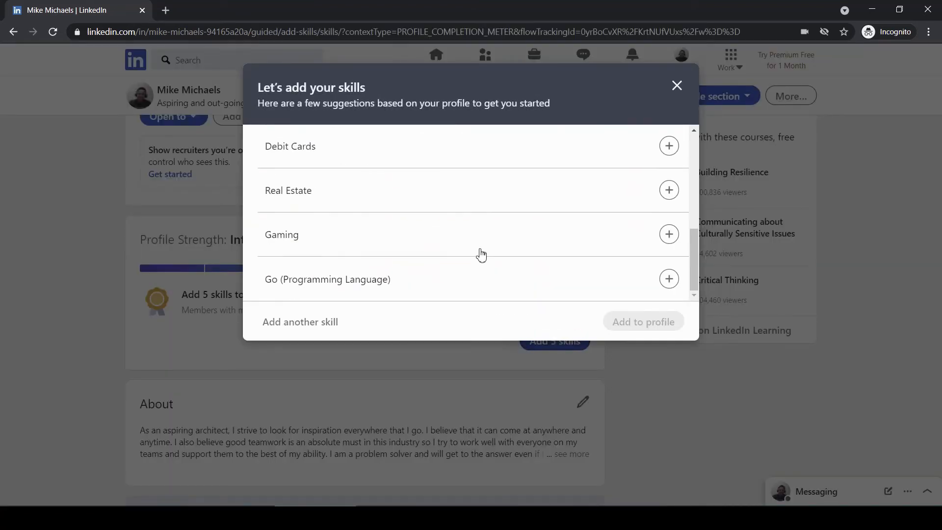
{"action": "scroll", "coordinate": [481, 254], "scroll_direction": "up", "scroll_amount": 4}
{"action": "scroll", "coordinate": [482, 255], "scroll_direction": "down", "scroll_amount": 3}
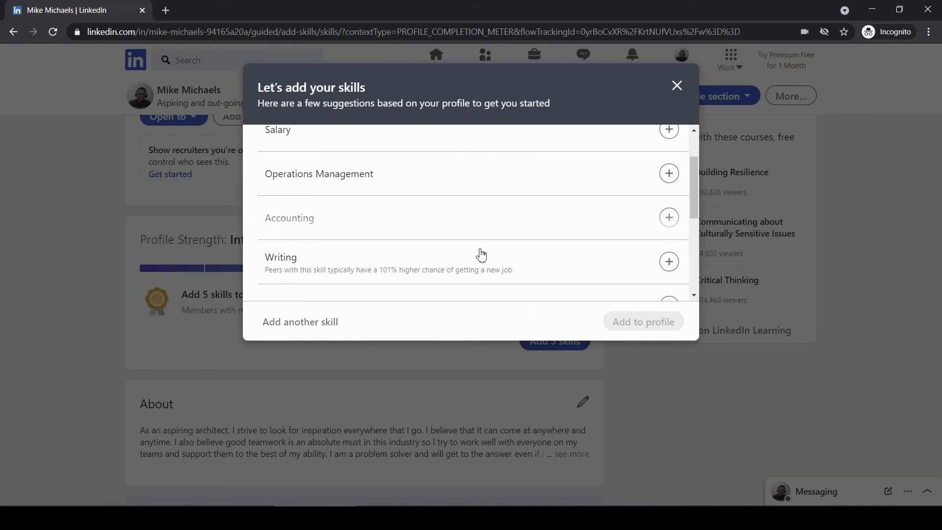
{"action": "scroll", "coordinate": [482, 254], "scroll_direction": "down", "scroll_amount": 1}
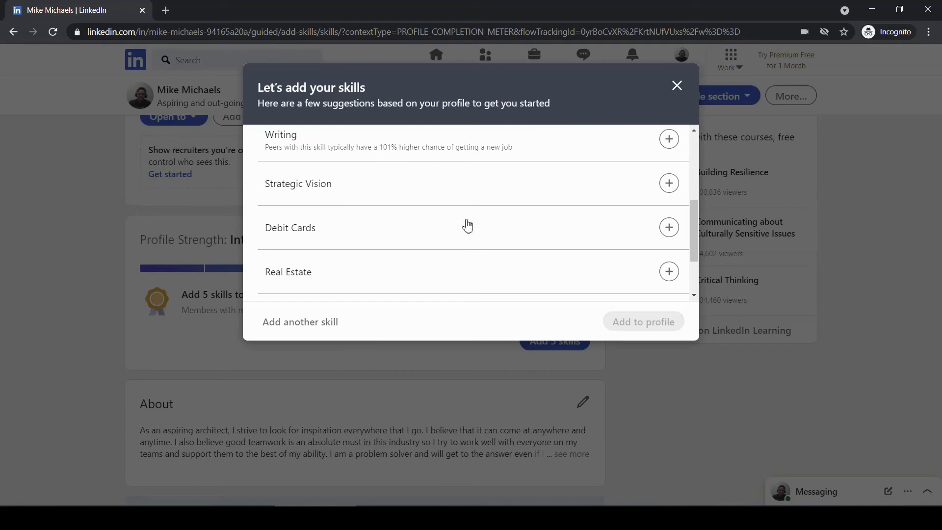
{"action": "scroll", "coordinate": [465, 223], "scroll_direction": "up", "scroll_amount": 4}
{"action": "scroll", "coordinate": [602, 197], "scroll_direction": "down", "scroll_amount": 2}
{"action": "scroll", "coordinate": [602, 197], "scroll_direction": "up", "scroll_amount": 2}
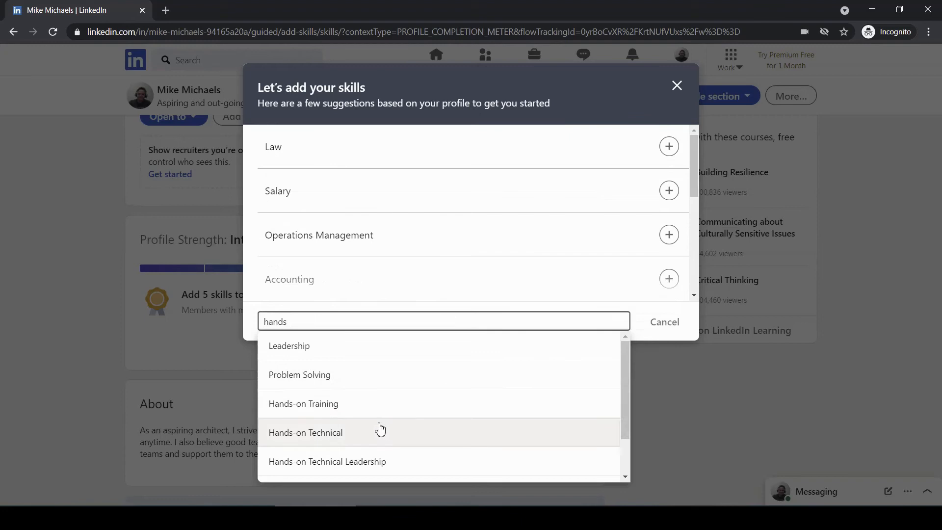
{"action": "left_click", "coordinate": [363, 432]}
{"action": "left_click", "coordinate": [648, 321]}
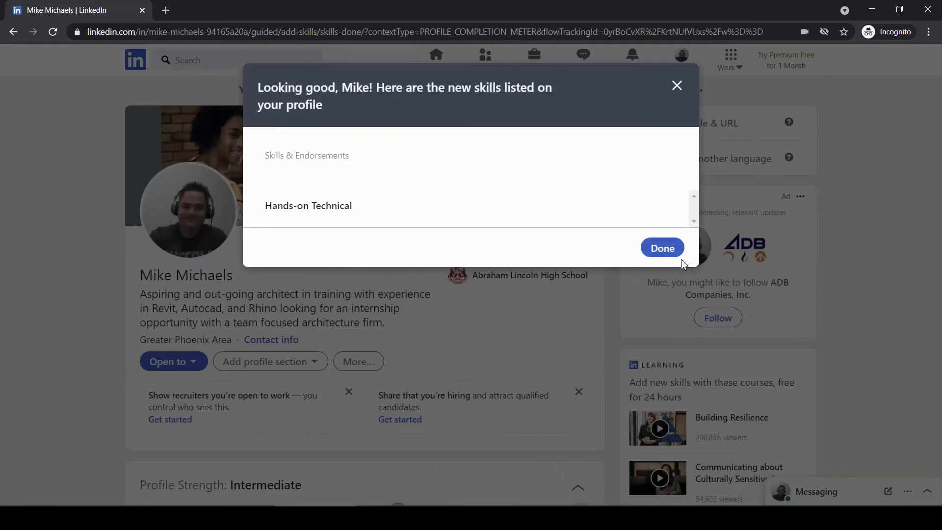
{"action": "left_click", "coordinate": [662, 247]}
{"action": "scroll", "coordinate": [419, 324], "scroll_direction": "down", "scroll_amount": 4}
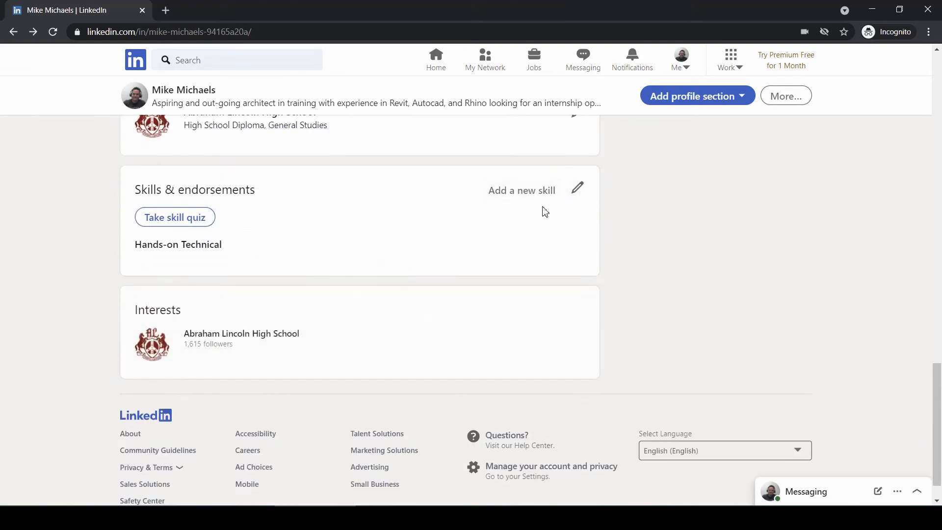
- Add Customer Service as a new skill on the profile
{"action": "left_click", "coordinate": [528, 192]}
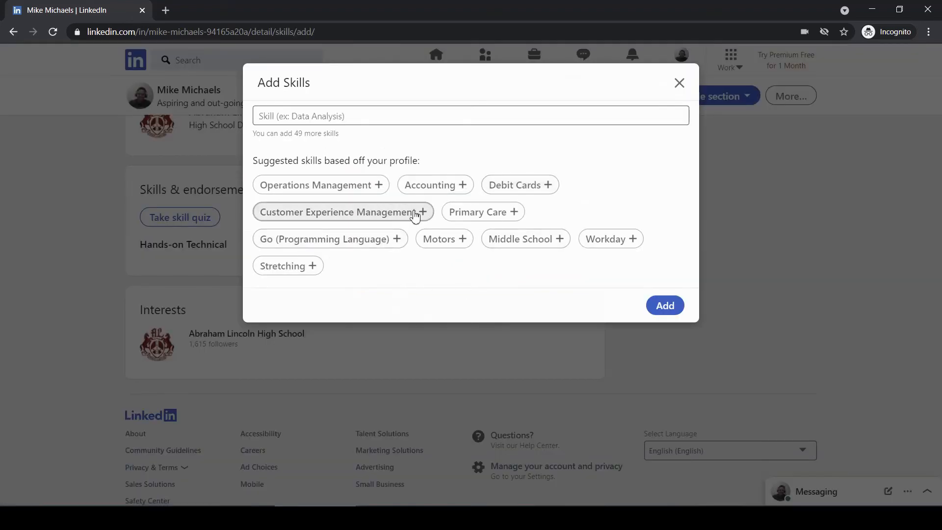
{"action": "left_click", "coordinate": [353, 117]}
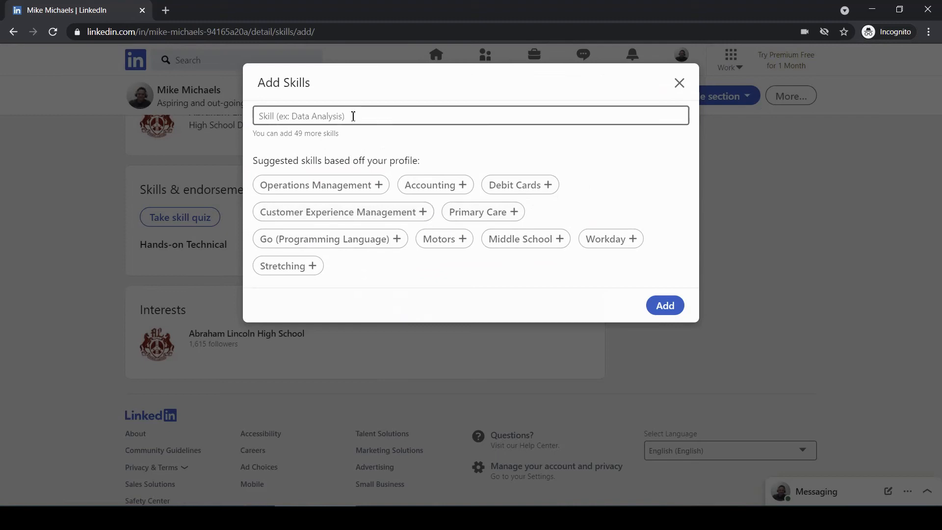
{"action": "type", "text": "customer "}
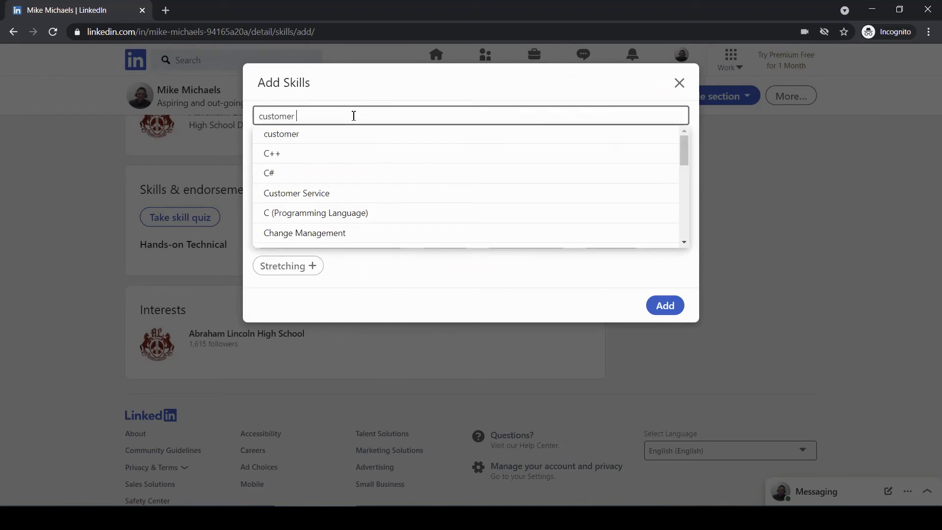
{"action": "type", "text": "service"}
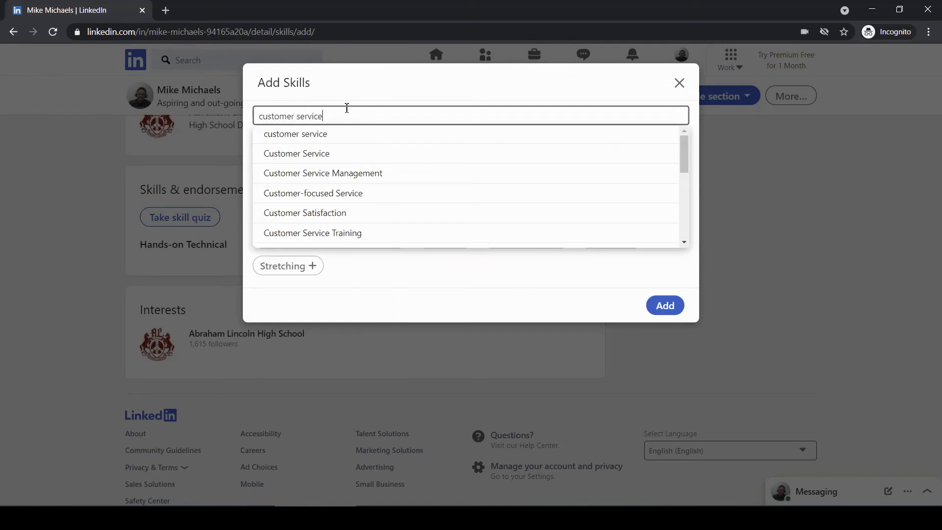
{"action": "left_click", "coordinate": [339, 155]}
{"action": "left_click", "coordinate": [667, 334]}
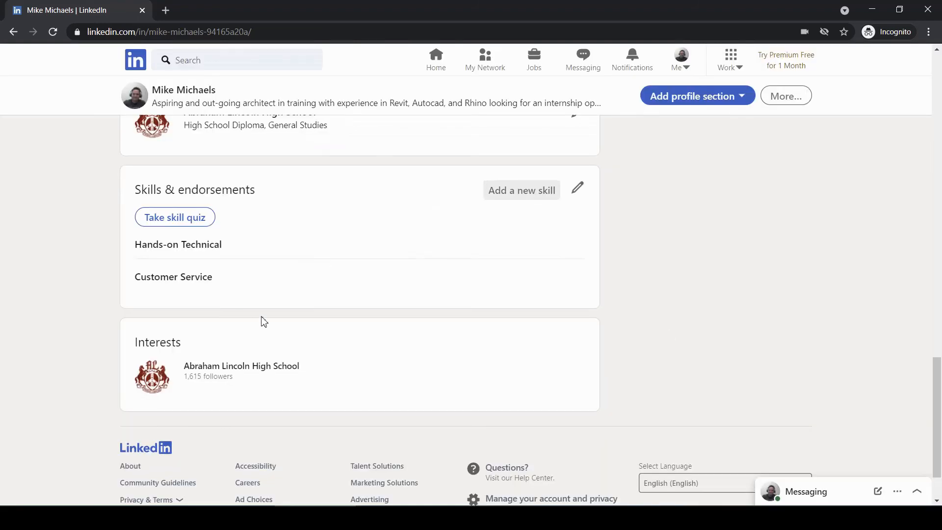
- Add Accounting, Motors and Middle School as skills and dismiss the All-Star notice
{"action": "left_click", "coordinate": [539, 197]}
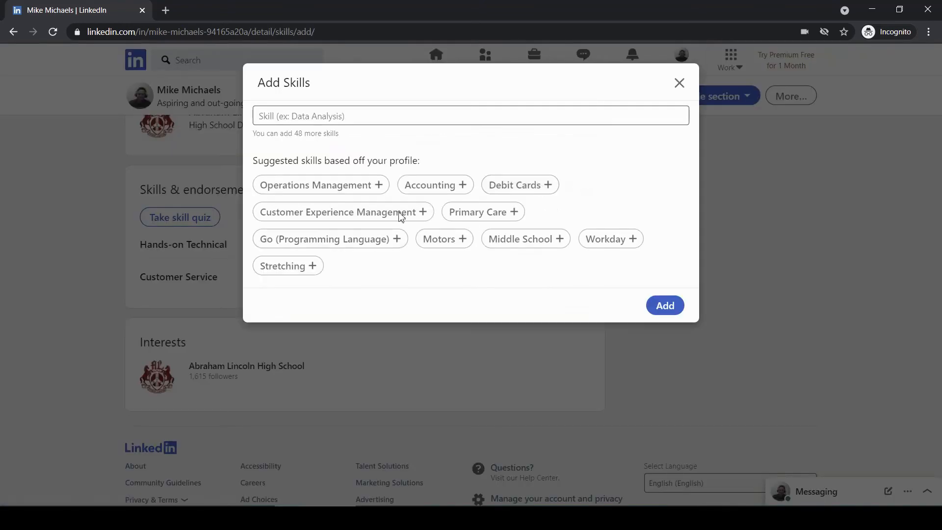
{"action": "left_click", "coordinate": [448, 187]}
{"action": "left_click", "coordinate": [537, 242]}
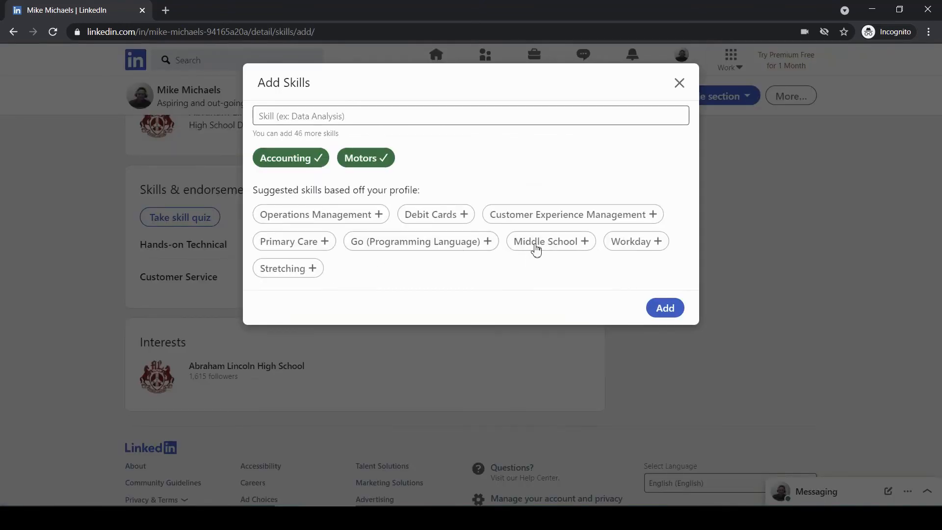
{"action": "left_click", "coordinate": [578, 244]}
{"action": "left_click", "coordinate": [675, 283]}
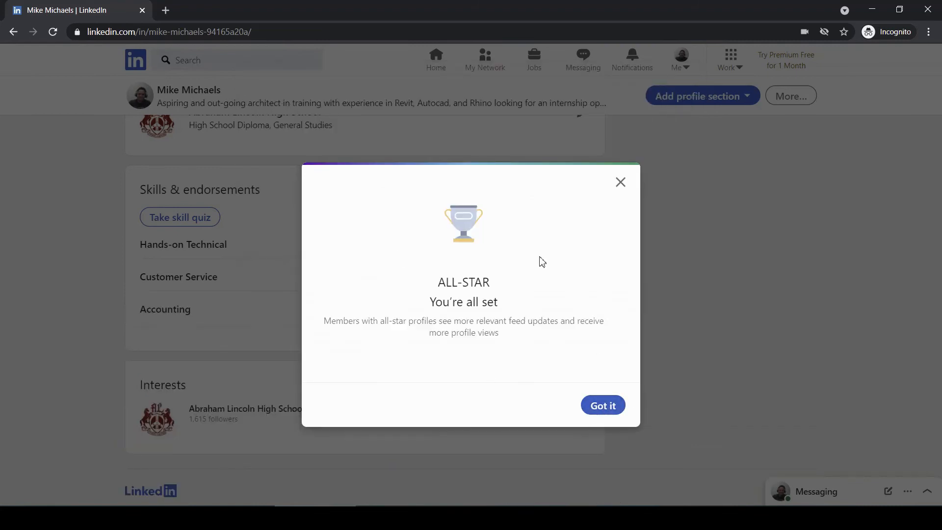
{"action": "left_click", "coordinate": [600, 411]}
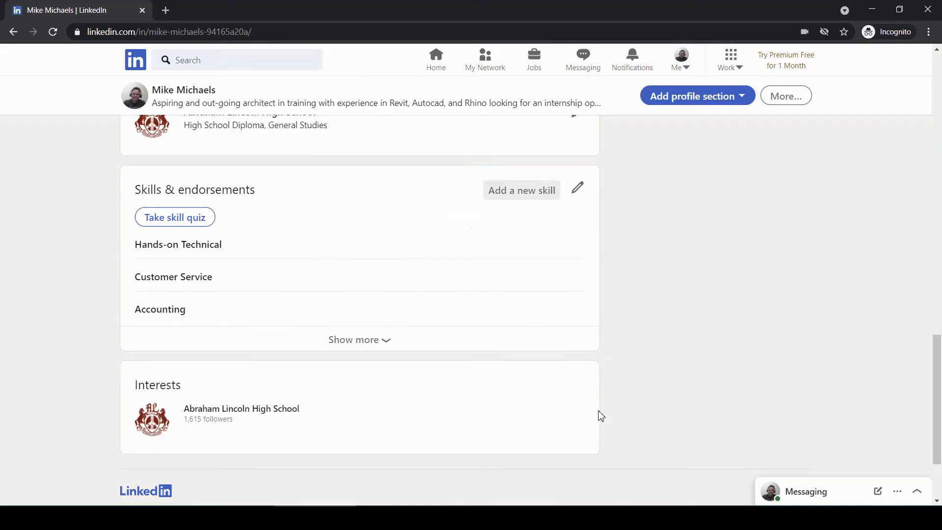
{"action": "scroll", "coordinate": [413, 365], "scroll_direction": "down", "scroll_amount": 2}
{"action": "scroll", "coordinate": [413, 365], "scroll_direction": "up", "scroll_amount": 18}
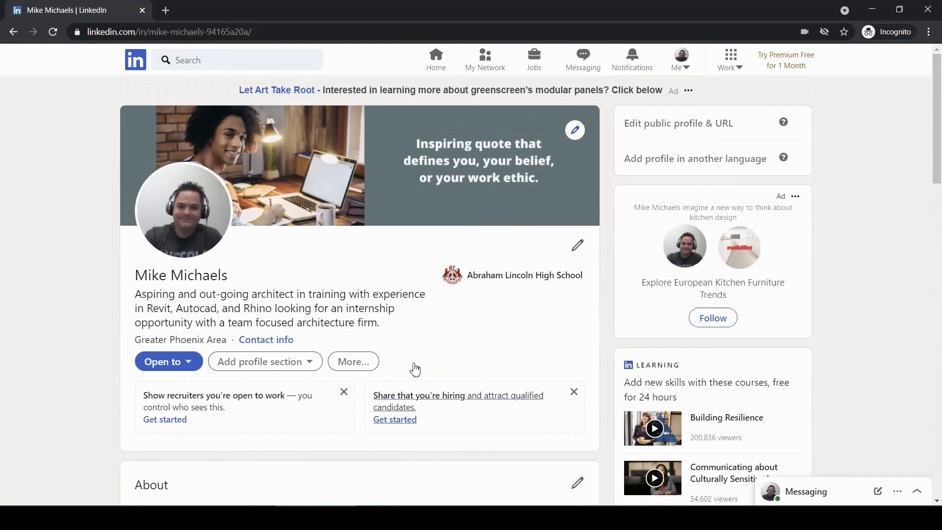
{"action": "scroll", "coordinate": [413, 364], "scroll_direction": "down", "scroll_amount": 2}
{"action": "scroll", "coordinate": [413, 368], "scroll_direction": "down", "scroll_amount": 4}
{"action": "scroll", "coordinate": [414, 366], "scroll_direction": "up", "scroll_amount": 6}
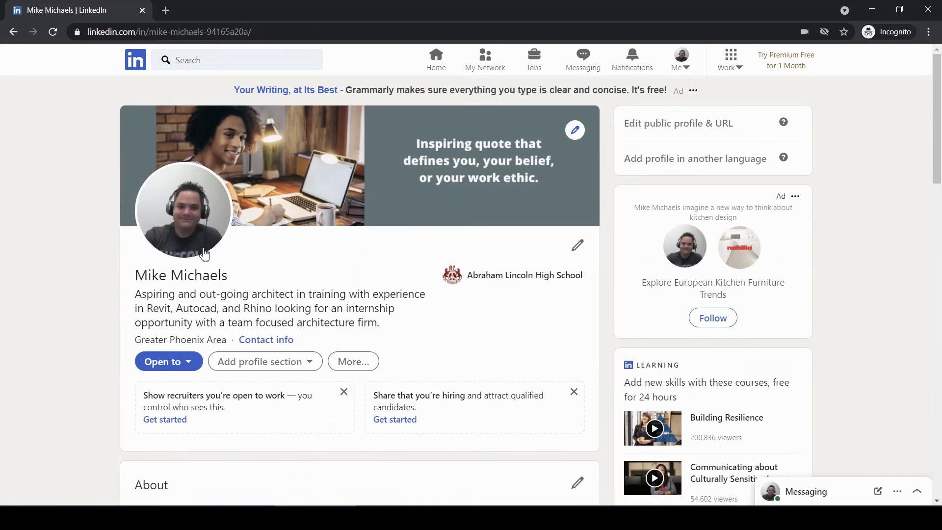
{"action": "scroll", "coordinate": [450, 328], "scroll_direction": "down", "scroll_amount": 15}
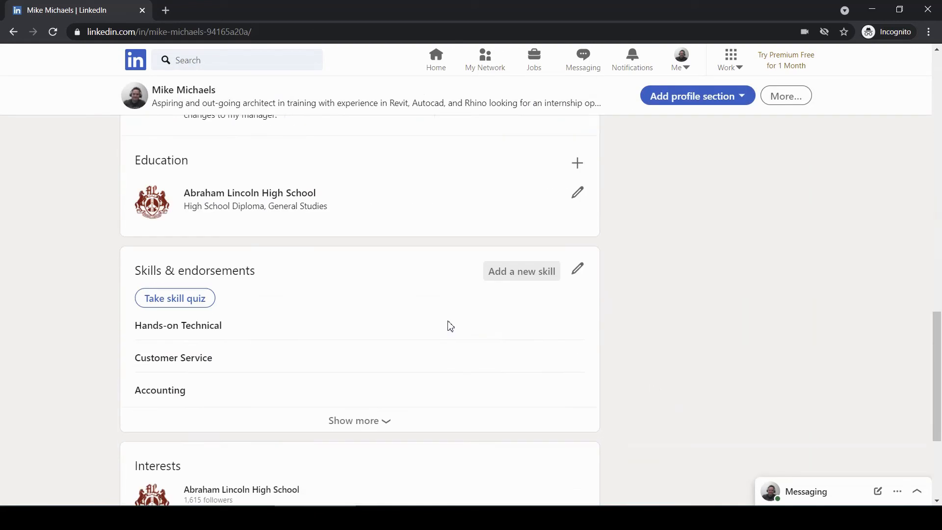
{"action": "scroll", "coordinate": [450, 328], "scroll_direction": "up", "scroll_amount": 12}
{"action": "scroll", "coordinate": [450, 328], "scroll_direction": "up", "scroll_amount": 2}
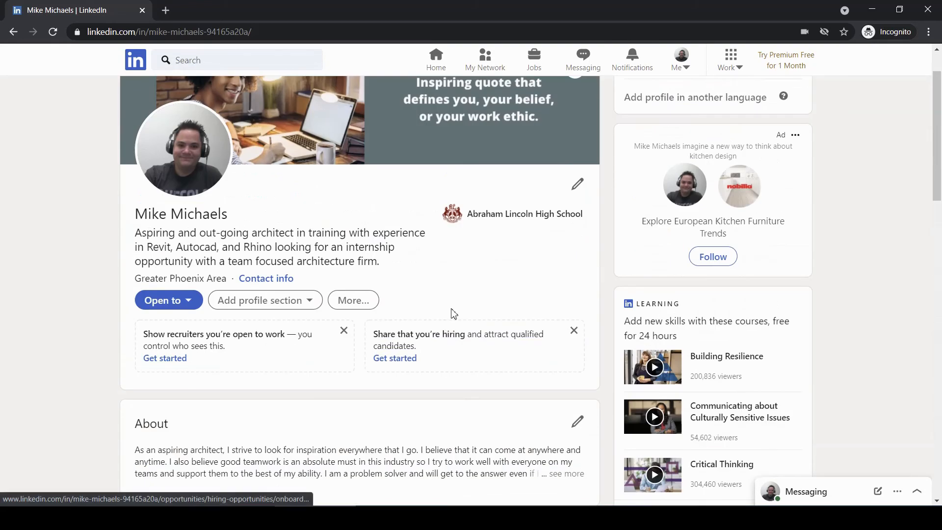
- Browse the Add profile section list's Accomplishments, then choose Bilingual Communications in Add Skills
{"action": "left_click", "coordinate": [308, 300]}
{"action": "scroll", "coordinate": [330, 316], "scroll_direction": "down", "scroll_amount": 5}
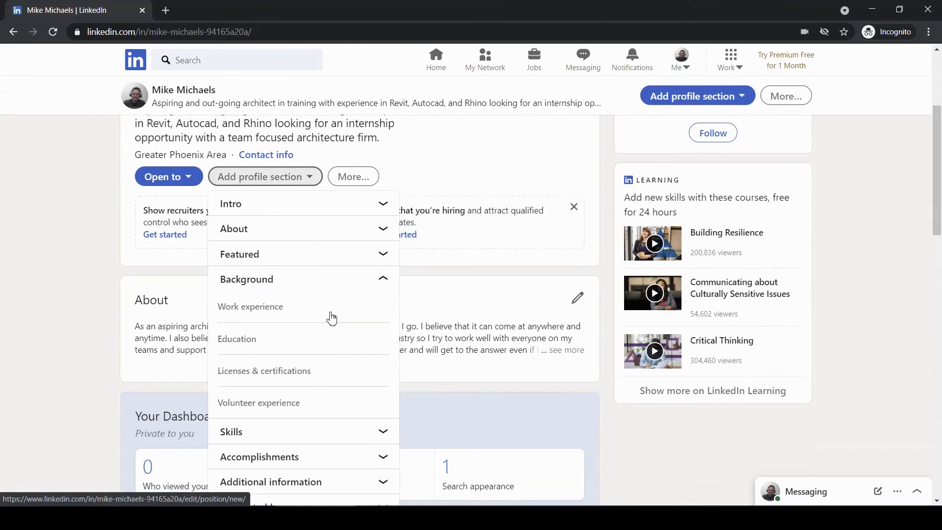
{"action": "left_click", "coordinate": [305, 336]}
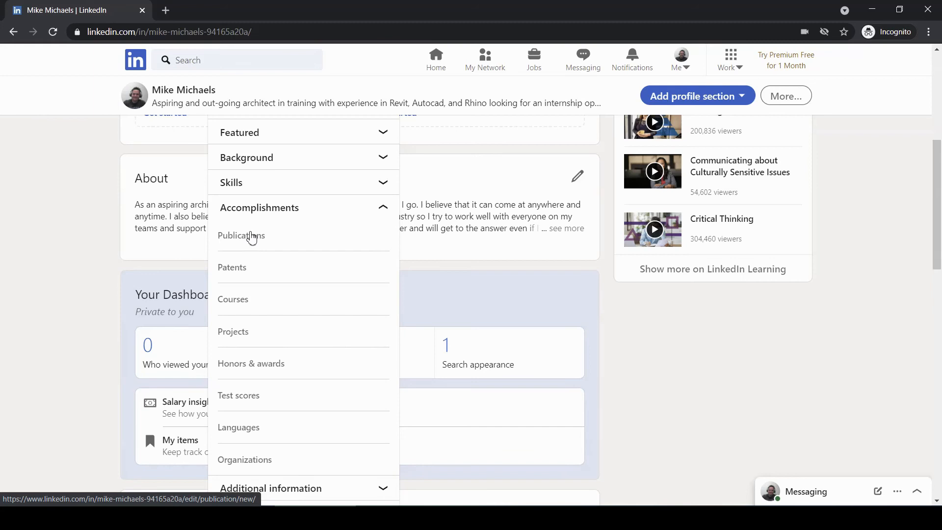
{"action": "scroll", "coordinate": [260, 243], "scroll_direction": "down", "scroll_amount": 1}
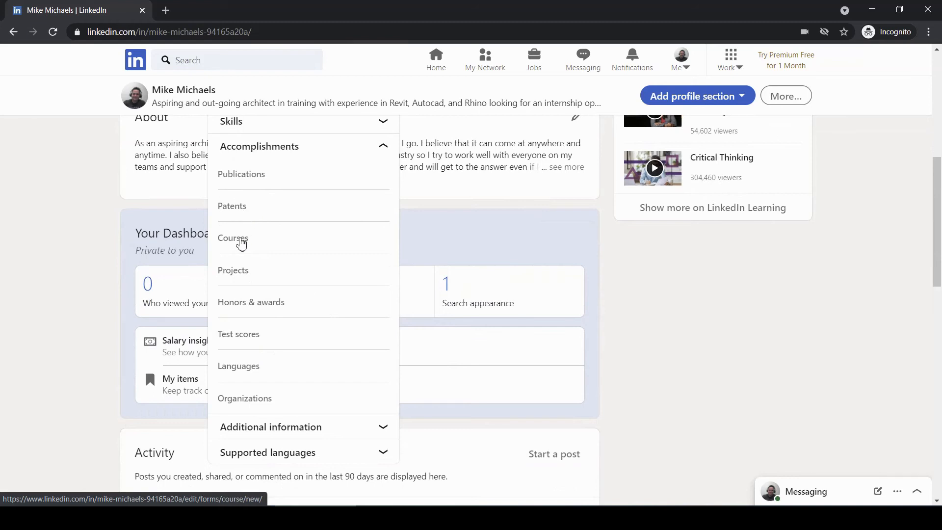
{"action": "scroll", "coordinate": [267, 304], "scroll_direction": "down", "scroll_amount": 3}
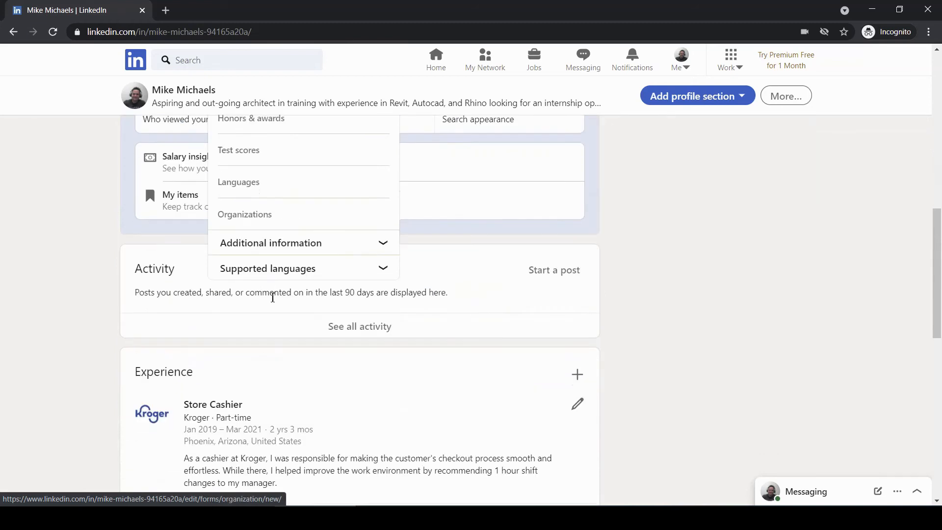
{"action": "scroll", "coordinate": [269, 294], "scroll_direction": "up", "scroll_amount": 4}
{"action": "scroll", "coordinate": [272, 295], "scroll_direction": "down", "scroll_amount": 2}
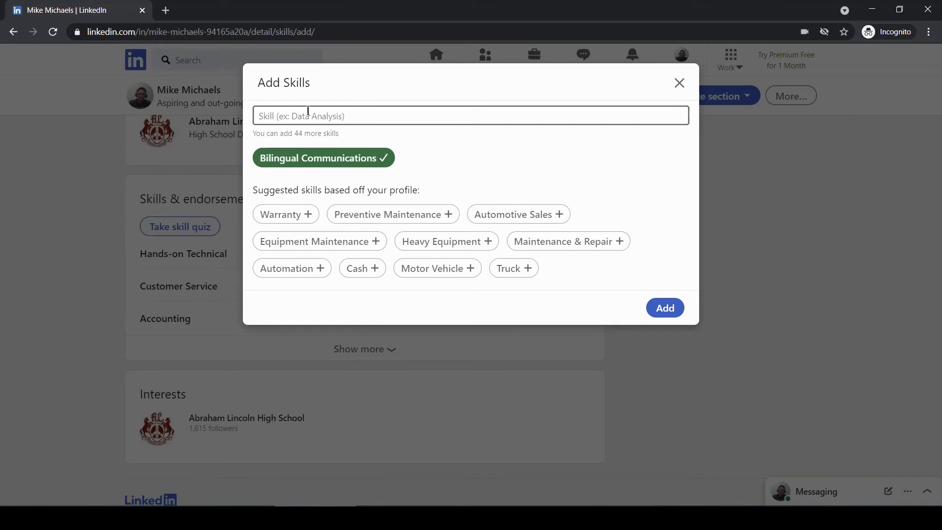
- Save Bilingual Communications to the skills and scroll through the updated profile
{"action": "left_click", "coordinate": [675, 315]}
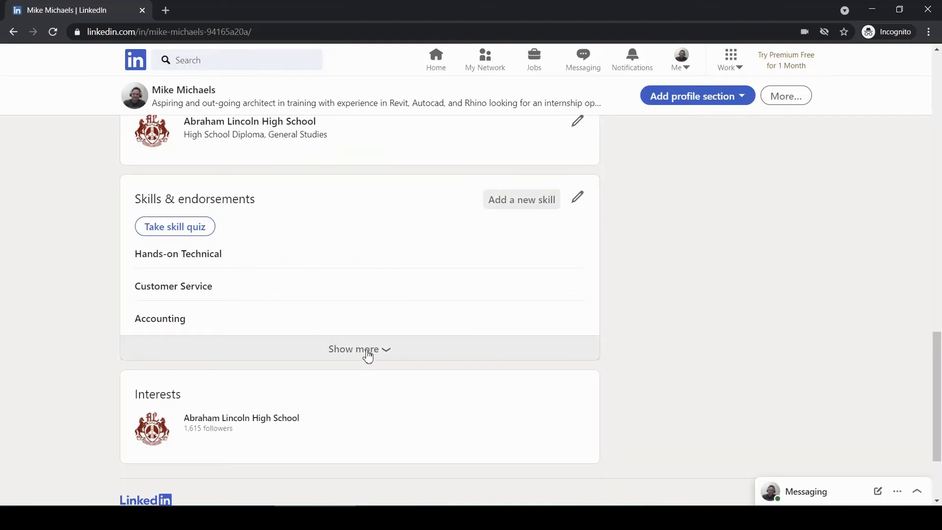
{"action": "scroll", "coordinate": [368, 355], "scroll_direction": "down", "scroll_amount": 2}
{"action": "scroll", "coordinate": [369, 354], "scroll_direction": "up", "scroll_amount": 4}
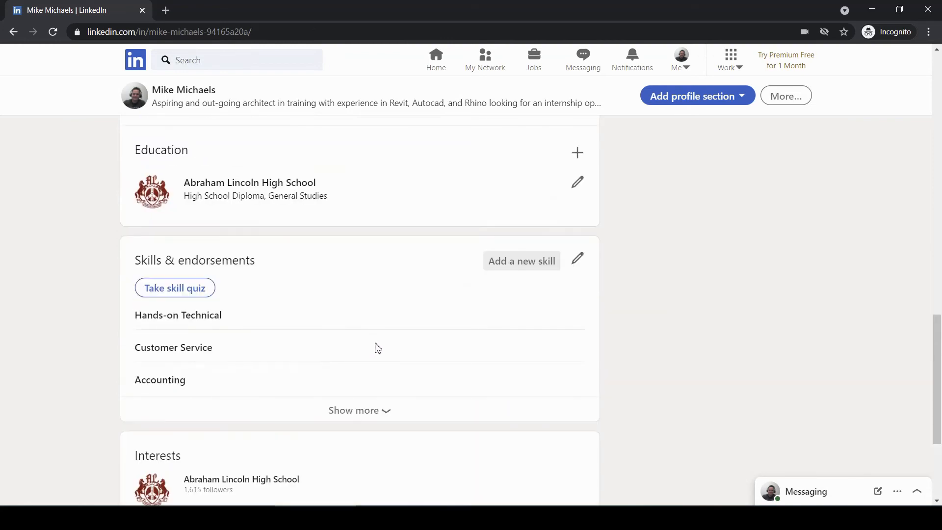
{"action": "scroll", "coordinate": [372, 339], "scroll_direction": "up", "scroll_amount": 5}
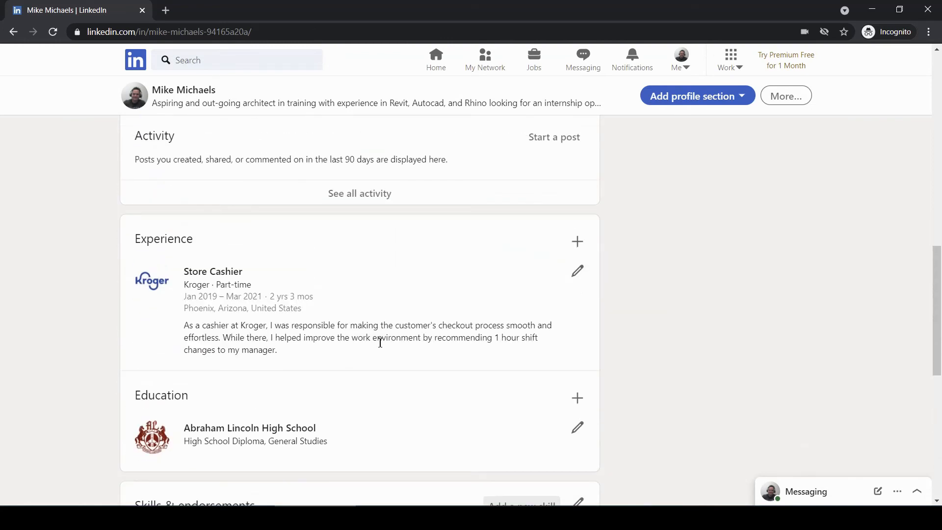
{"action": "scroll", "coordinate": [381, 340], "scroll_direction": "up", "scroll_amount": 5}
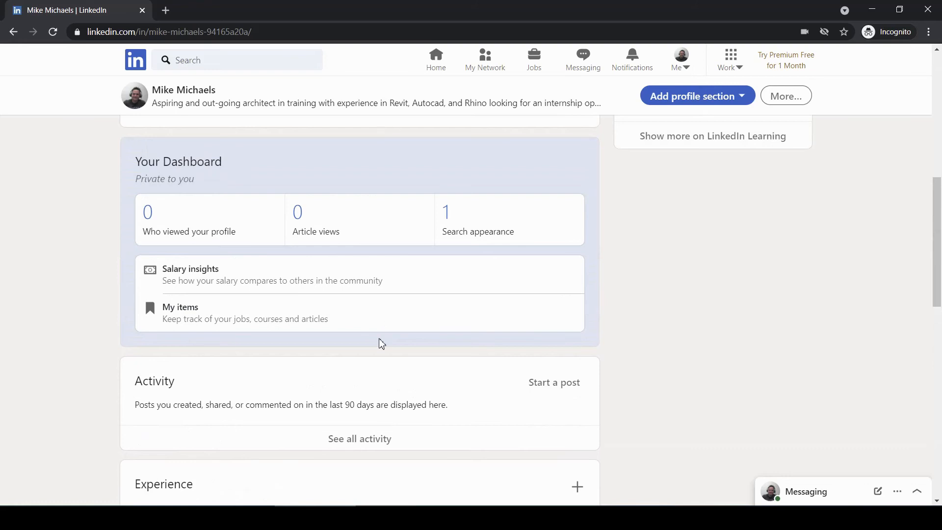
{"action": "scroll", "coordinate": [382, 342], "scroll_direction": "down", "scroll_amount": 3}
{"action": "scroll", "coordinate": [380, 342], "scroll_direction": "up", "scroll_amount": 4}
{"action": "scroll", "coordinate": [494, 381], "scroll_direction": "down", "scroll_amount": 13}
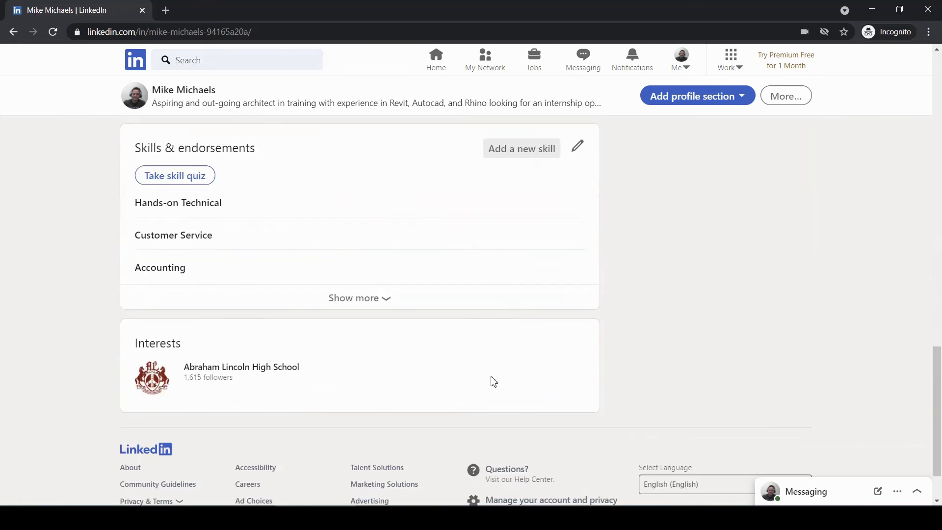
{"action": "scroll", "coordinate": [495, 379], "scroll_direction": "up", "scroll_amount": 15}
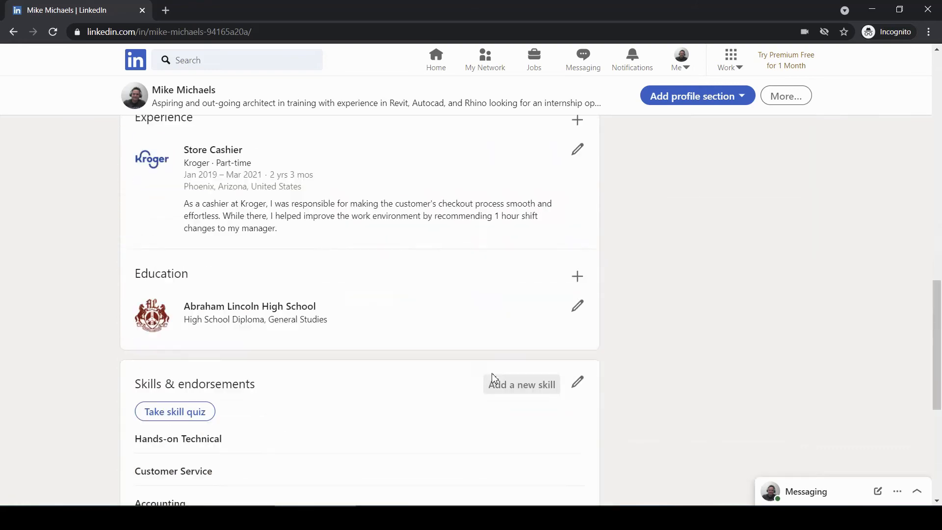
{"action": "scroll", "coordinate": [493, 380], "scroll_direction": "up", "scroll_amount": 6}
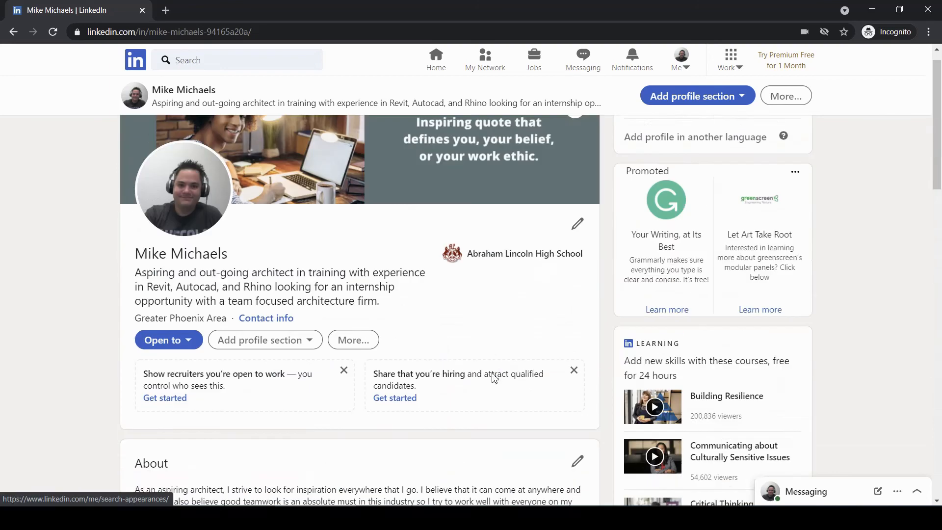
{"action": "scroll", "coordinate": [428, 343], "scroll_direction": "down", "scroll_amount": 3}
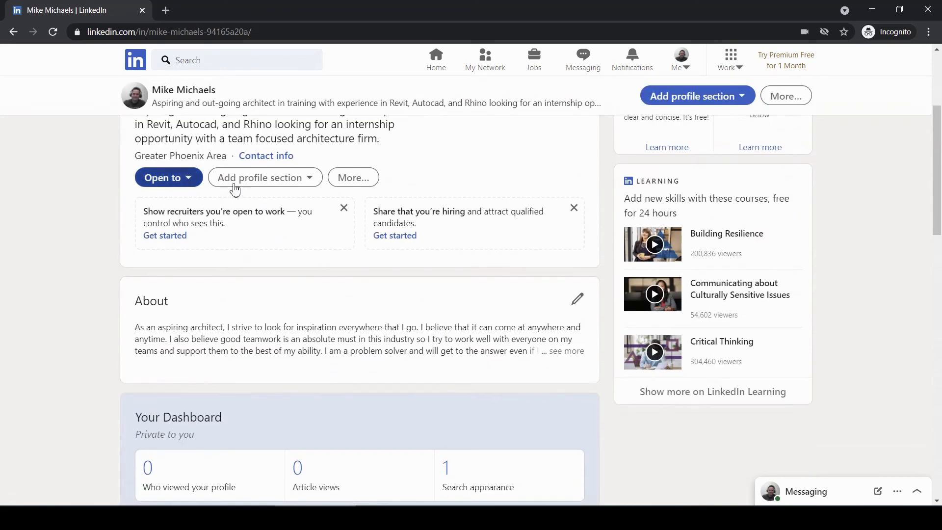
- Start open-to-work preferences with Project Intern and Junior Architect as job titles
{"action": "left_click", "coordinate": [172, 225]}
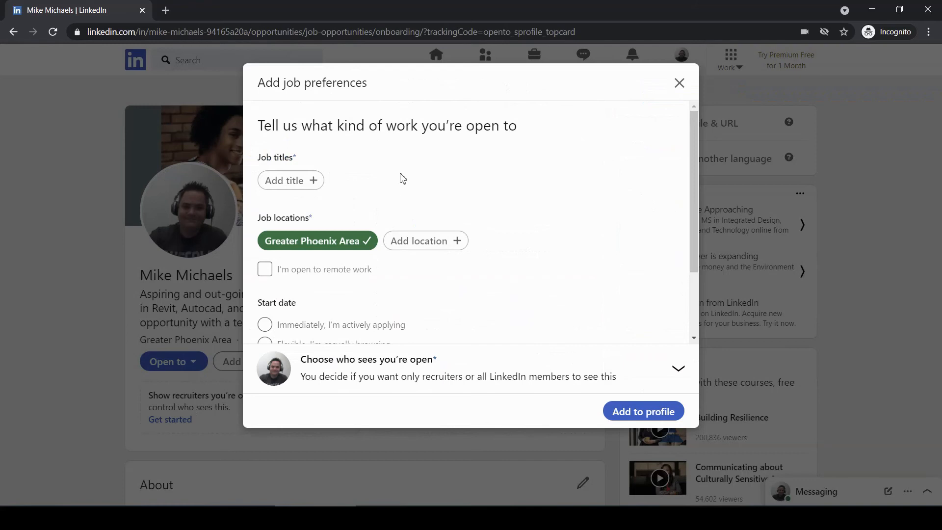
{"action": "left_click", "coordinate": [315, 185]}
{"action": "type", "text": "intern"}
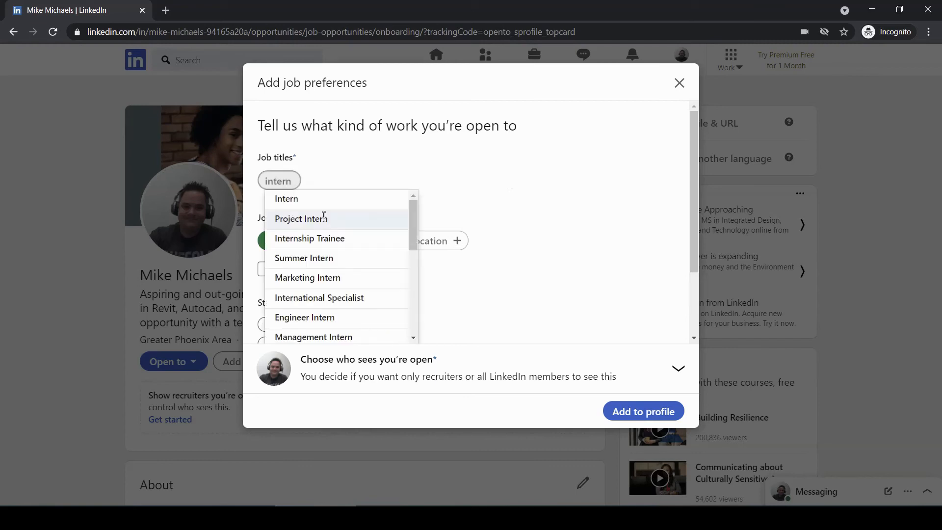
{"action": "left_click", "coordinate": [325, 215]}
{"action": "left_click", "coordinate": [412, 190]}
{"action": "type", "text": "architect"}
{"action": "left_click", "coordinate": [425, 206]}
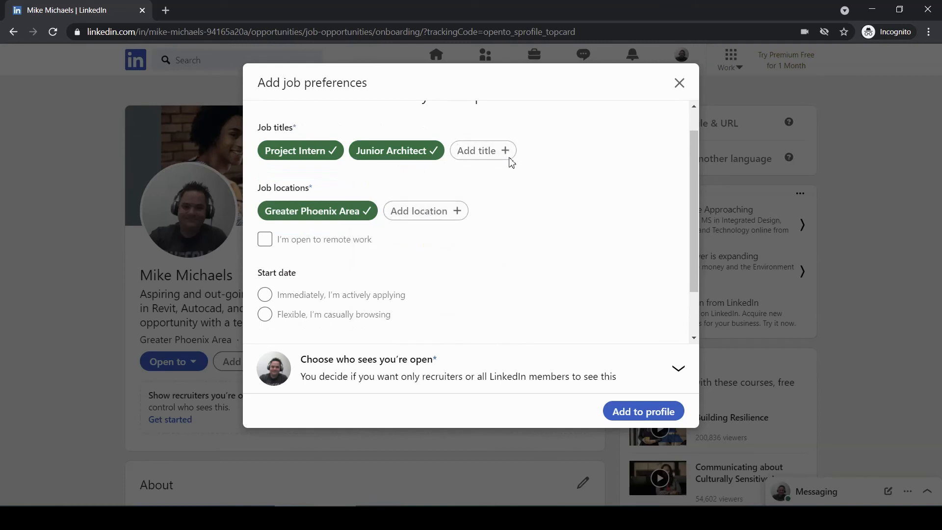
- Mark the preferences as open to remote work alongside the Greater Phoenix Area
{"action": "scroll", "coordinate": [502, 247], "scroll_direction": "up", "scroll_amount": 1}
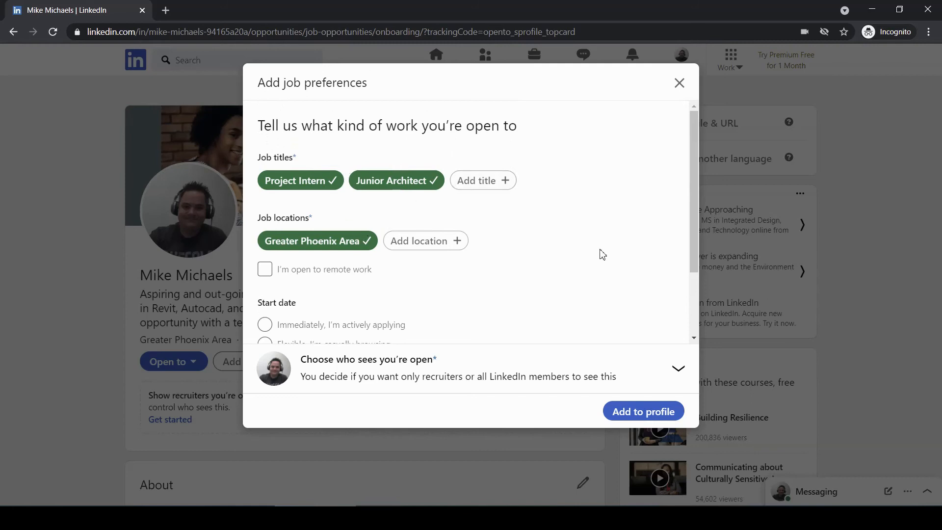
{"action": "scroll", "coordinate": [414, 273], "scroll_direction": "down", "scroll_amount": 2}
{"action": "left_click", "coordinate": [262, 207]}
{"action": "scroll", "coordinate": [466, 270], "scroll_direction": "down", "scroll_amount": 1}
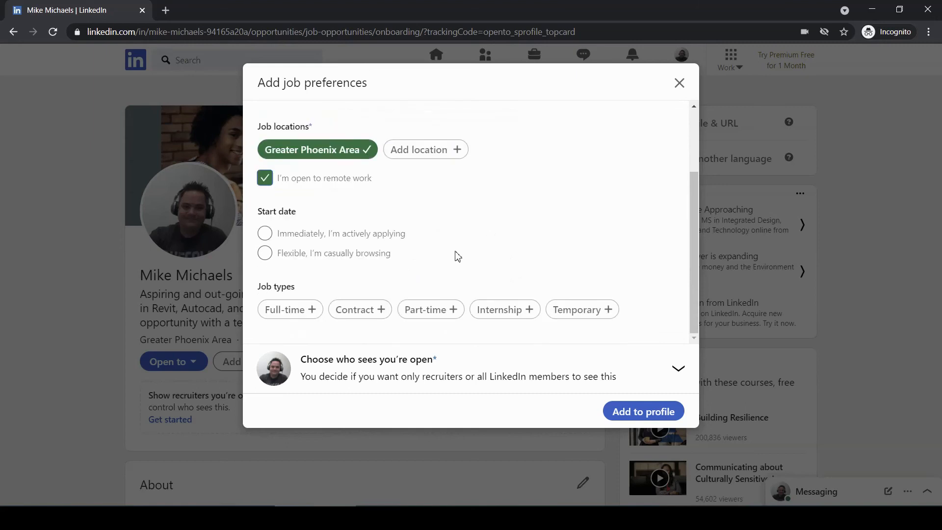
{"action": "scroll", "coordinate": [458, 261], "scroll_direction": "up", "scroll_amount": 3}
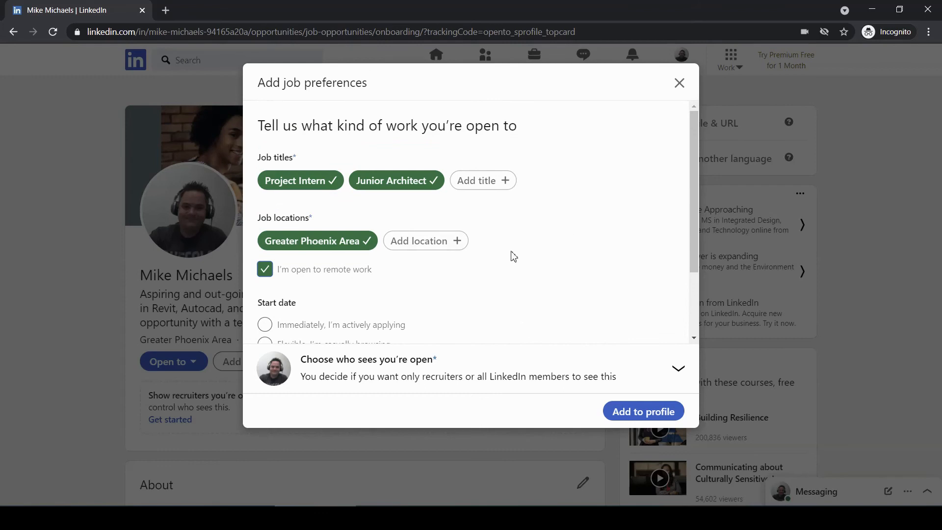
{"action": "scroll", "coordinate": [513, 256], "scroll_direction": "down", "scroll_amount": 1}
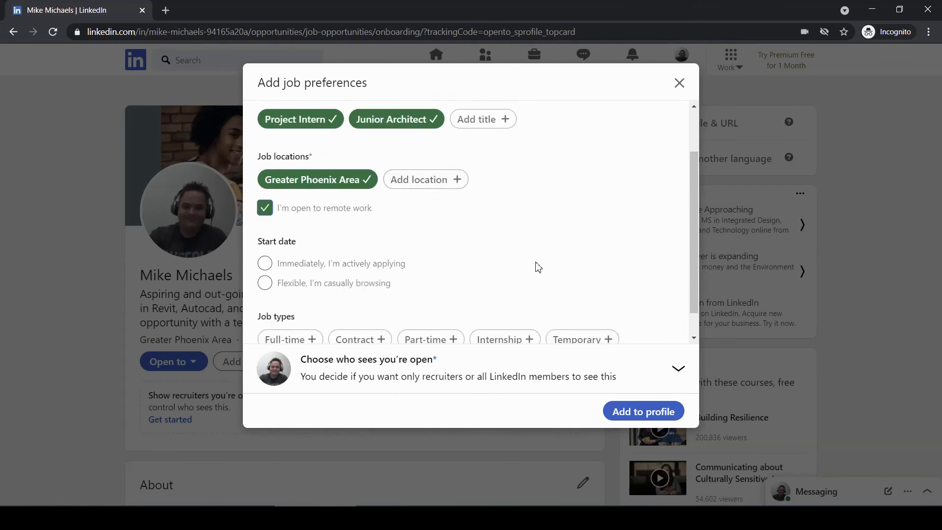
{"action": "scroll", "coordinate": [446, 250], "scroll_direction": "down", "scroll_amount": 1}
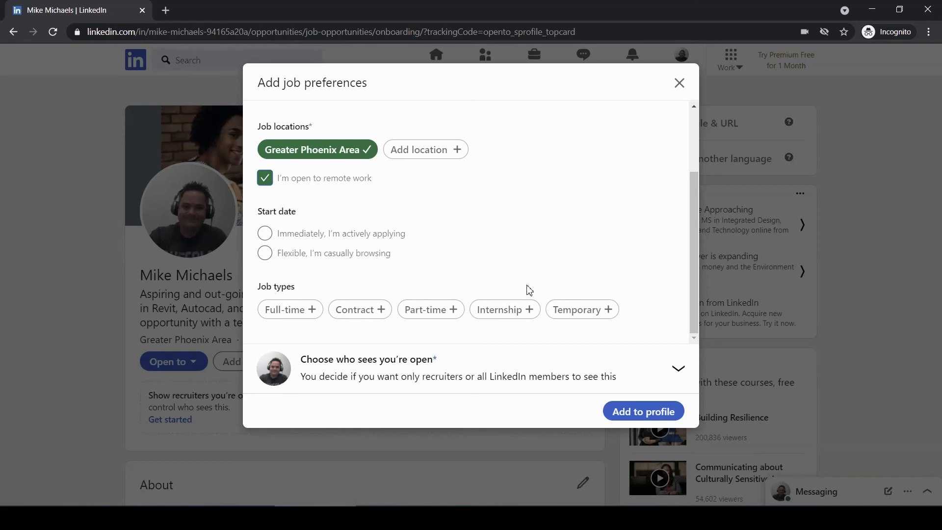
{"action": "scroll", "coordinate": [468, 255], "scroll_direction": "up", "scroll_amount": 3}
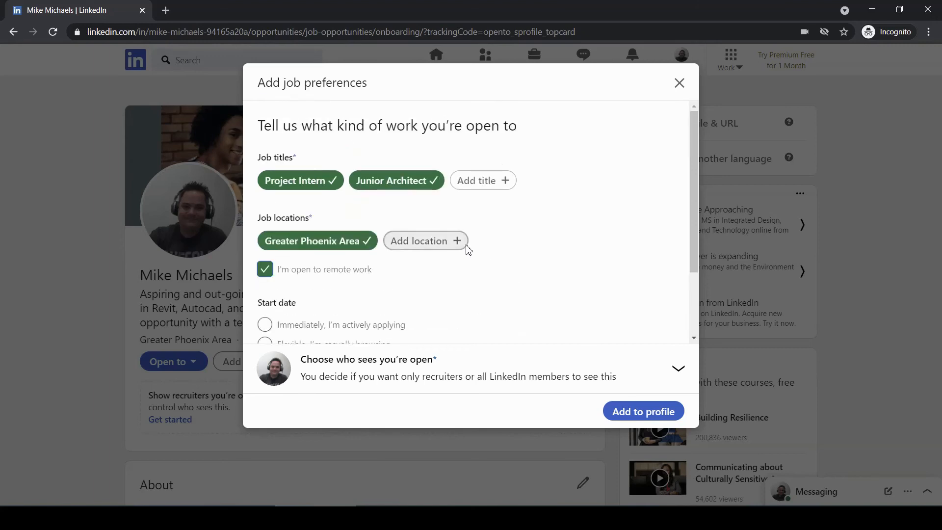
{"action": "scroll", "coordinate": [467, 250], "scroll_direction": "down", "scroll_amount": 2}
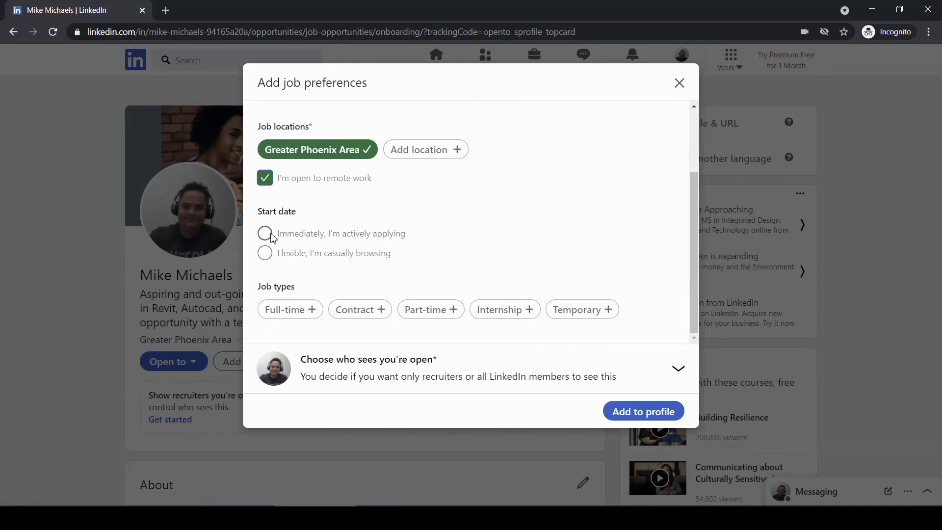
- Set the start date to immediately, actively applying, with Contract, Part-time and Internship job types
{"action": "left_click", "coordinate": [268, 253]}
{"action": "left_click", "coordinate": [270, 236]}
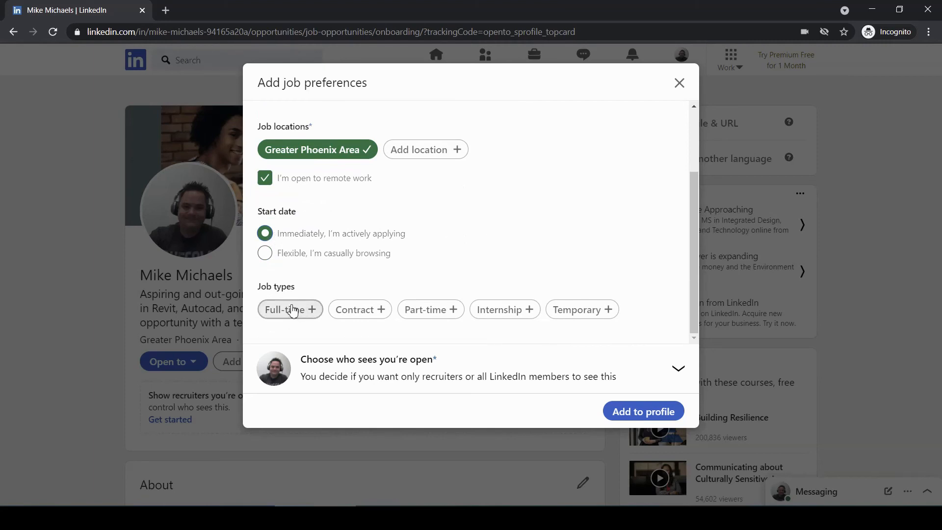
{"action": "left_click", "coordinate": [520, 310]}
{"action": "left_click", "coordinate": [431, 310]}
{"action": "left_click", "coordinate": [369, 314]}
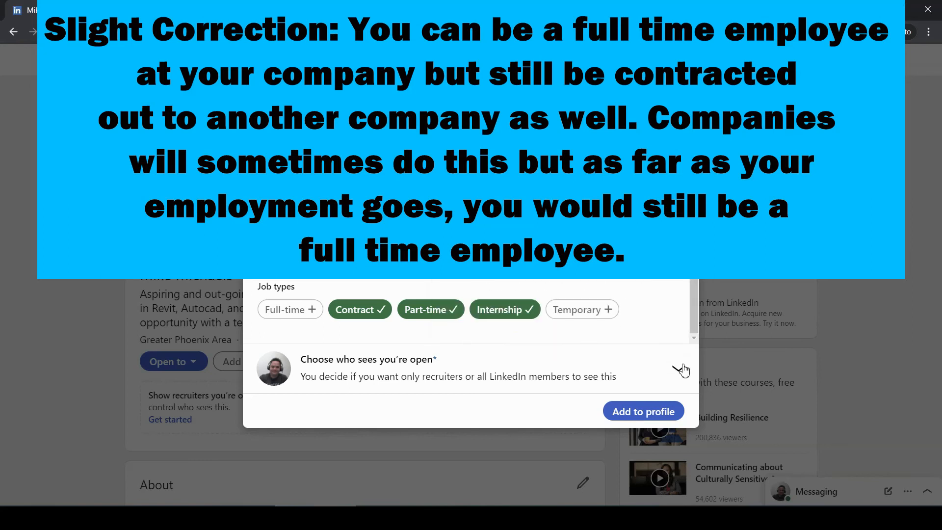
{"action": "left_click", "coordinate": [682, 369]}
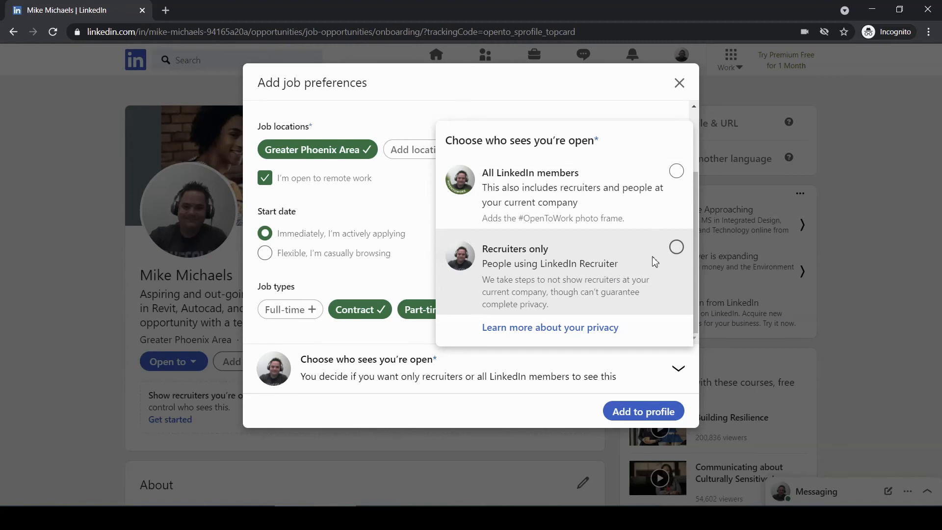
- Make the open-to-work status visible to all LinkedIn members, save it, and review the profile
{"action": "left_click", "coordinate": [676, 170]}
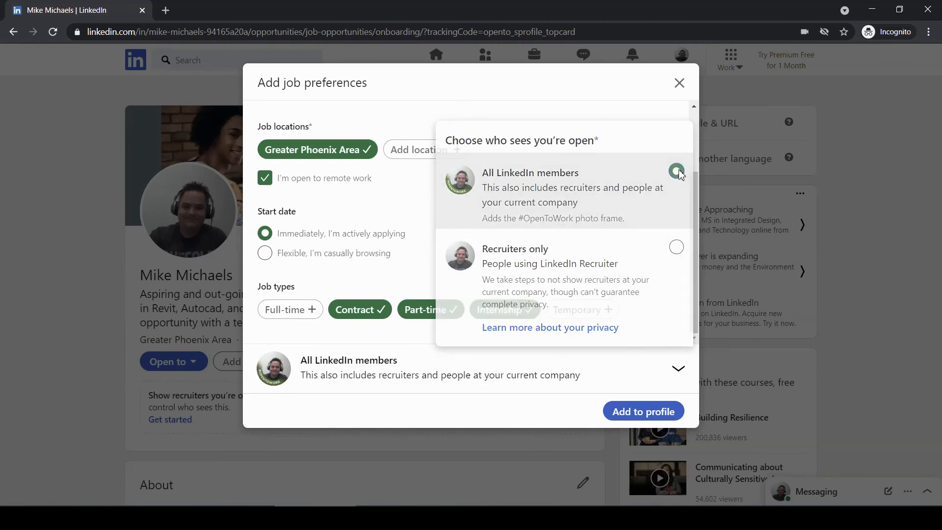
{"action": "left_click", "coordinate": [650, 411]}
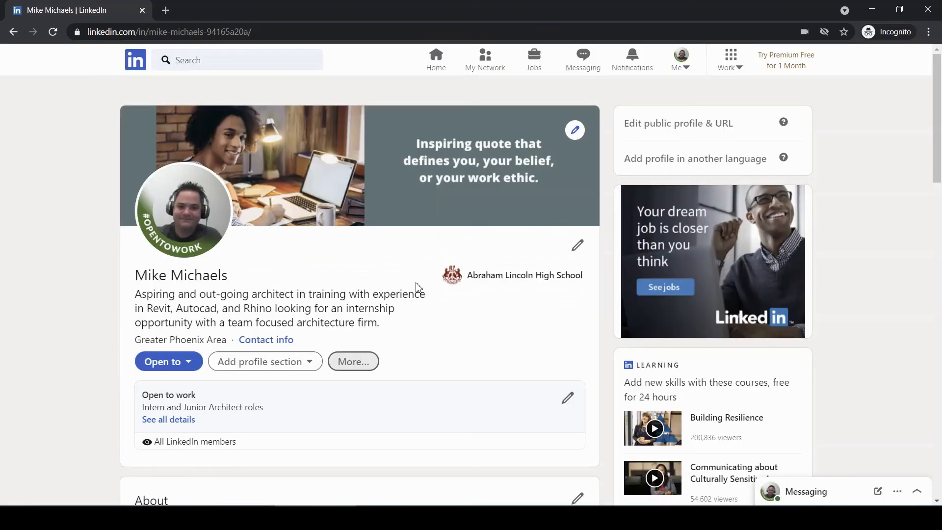
{"action": "scroll", "coordinate": [481, 258], "scroll_direction": "down", "scroll_amount": 5}
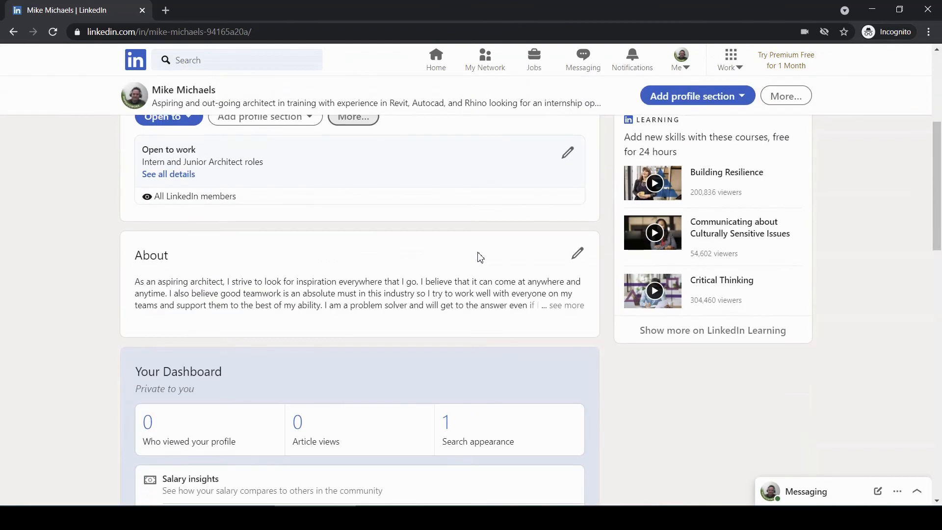
{"action": "scroll", "coordinate": [480, 257], "scroll_direction": "down", "scroll_amount": 9}
{"action": "scroll", "coordinate": [480, 257], "scroll_direction": "down", "scroll_amount": 8}
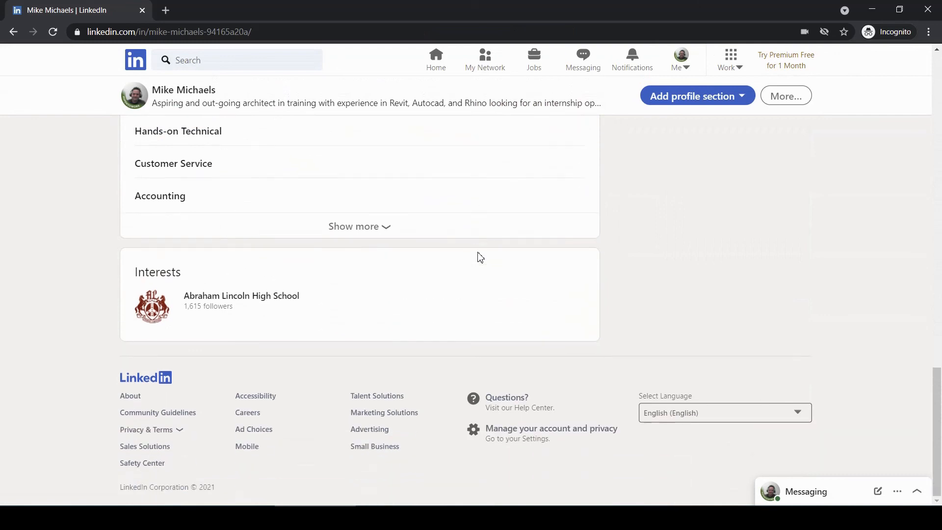
{"action": "scroll", "coordinate": [411, 328], "scroll_direction": "up", "scroll_amount": 8}
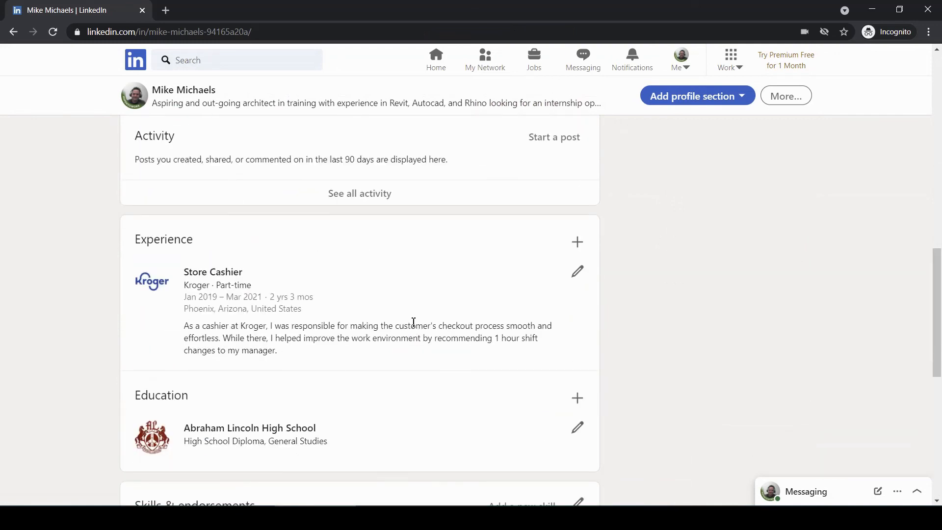
{"action": "scroll", "coordinate": [414, 324], "scroll_direction": "up", "scroll_amount": 10}
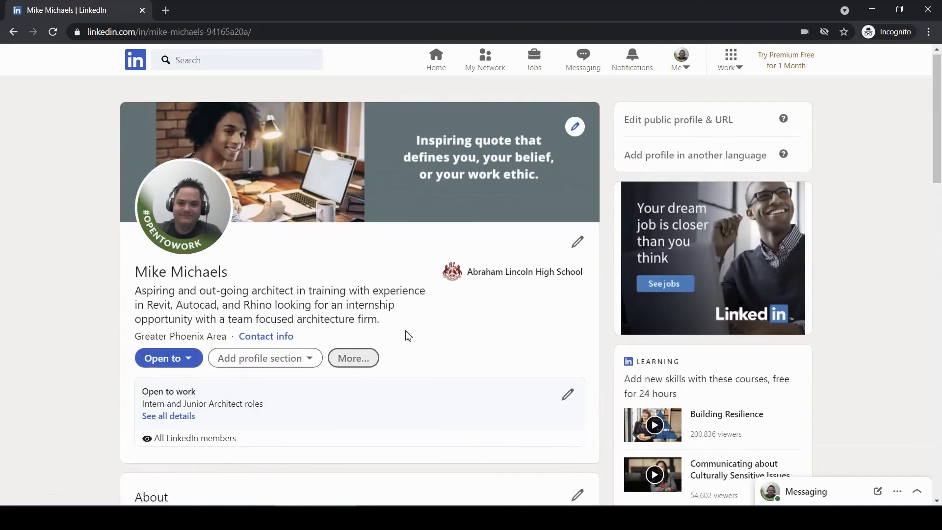
{"action": "scroll", "coordinate": [406, 334], "scroll_direction": "down", "scroll_amount": 3}
{"action": "scroll", "coordinate": [406, 335], "scroll_direction": "down", "scroll_amount": 3}
- Scroll the profile to inspect the #OPENTOWORK frame and the Intern and Junior Architect card
{"action": "scroll", "coordinate": [407, 336], "scroll_direction": "down", "scroll_amount": 3}
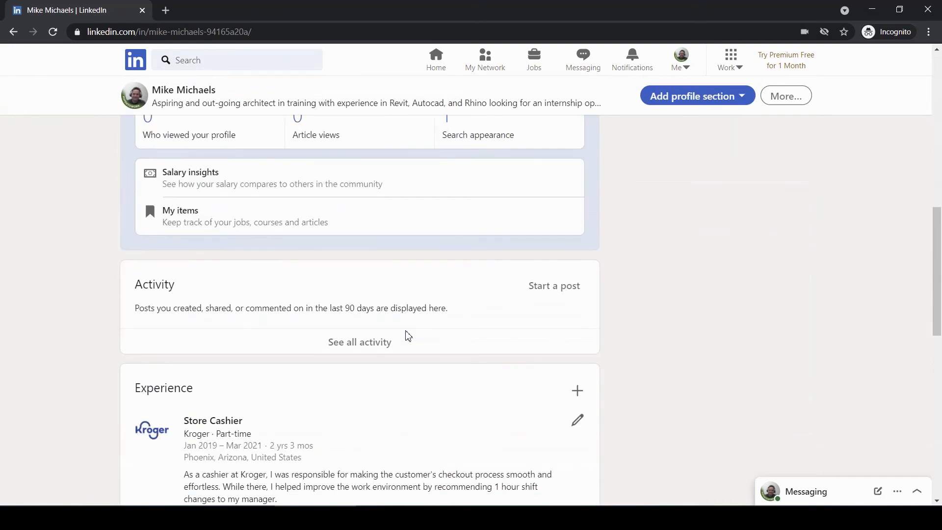
{"action": "scroll", "coordinate": [407, 336], "scroll_direction": "down", "scroll_amount": 4}
{"action": "scroll", "coordinate": [407, 337], "scroll_direction": "up", "scroll_amount": 8}
{"action": "scroll", "coordinate": [407, 336], "scroll_direction": "up", "scroll_amount": 5}
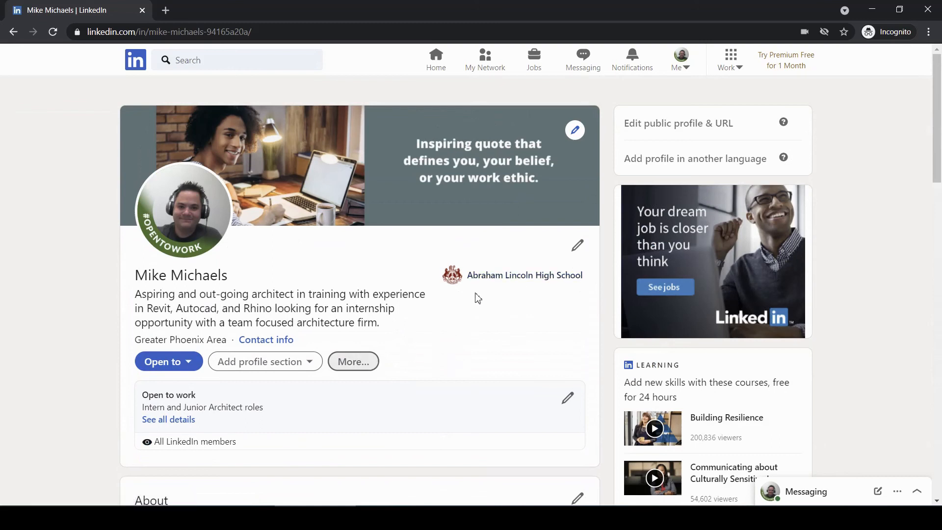
{"action": "scroll", "coordinate": [510, 302], "scroll_direction": "down", "scroll_amount": 3}
{"action": "scroll", "coordinate": [511, 306], "scroll_direction": "down", "scroll_amount": 3}
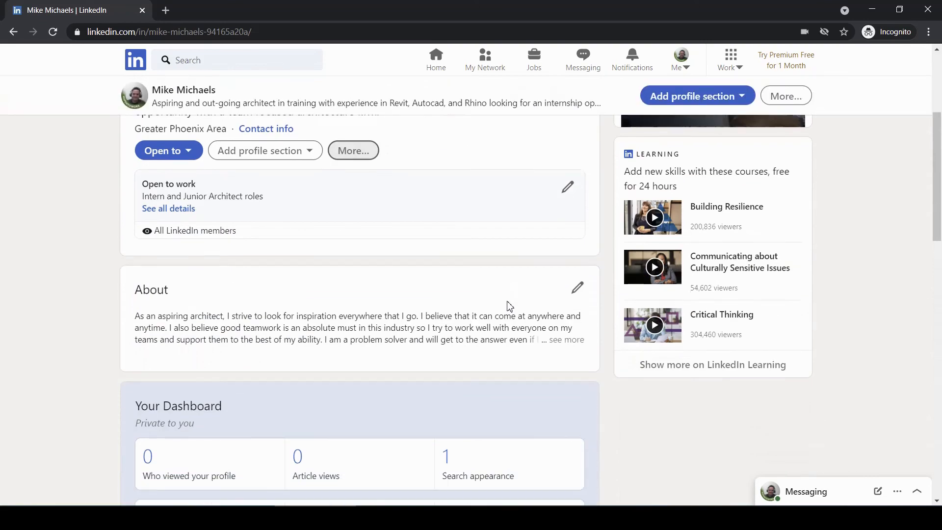
{"action": "scroll", "coordinate": [509, 305], "scroll_direction": "down", "scroll_amount": 11}
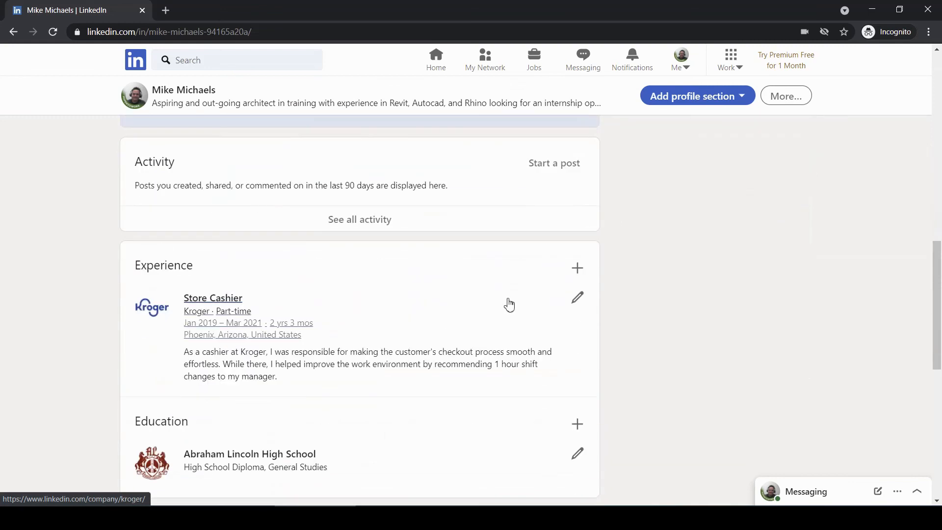
{"action": "scroll", "coordinate": [507, 301], "scroll_direction": "down", "scroll_amount": 2}
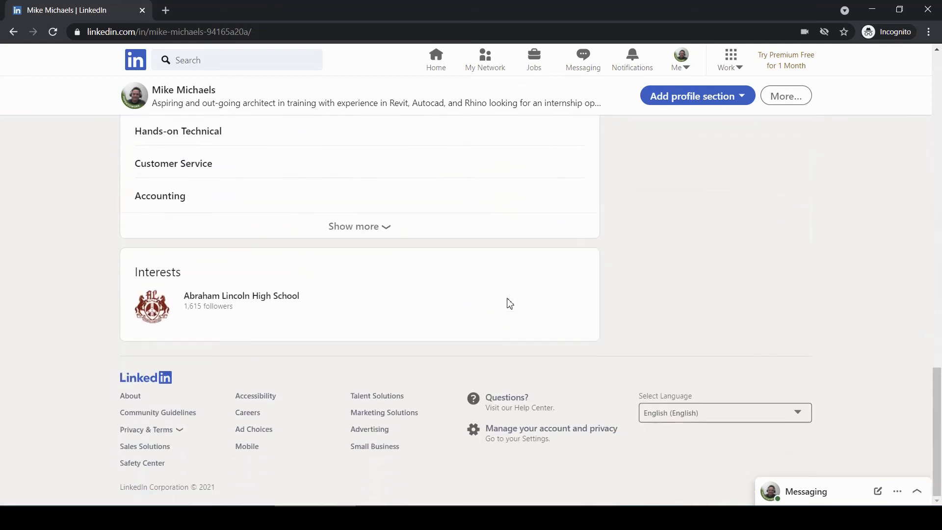
{"action": "scroll", "coordinate": [404, 323], "scroll_direction": "up", "scroll_amount": 3}
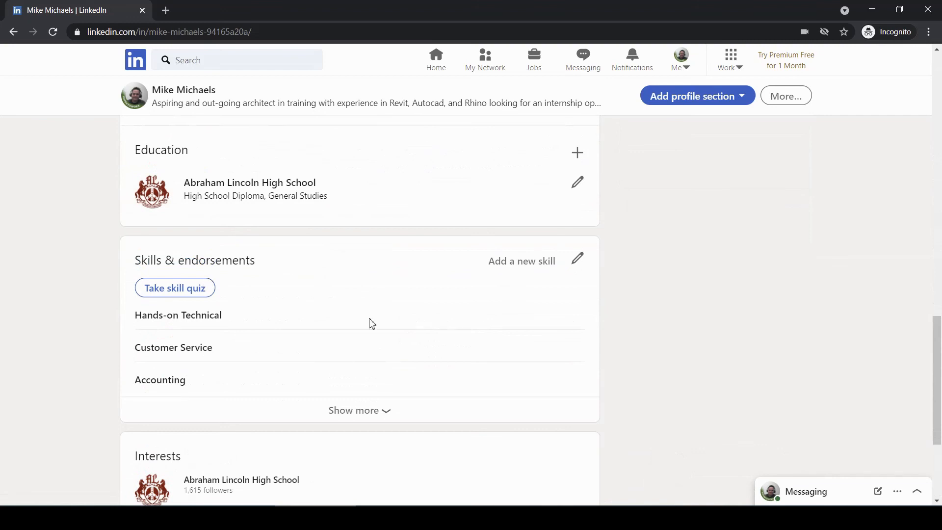
{"action": "scroll", "coordinate": [303, 236], "scroll_direction": "up", "scroll_amount": 3}
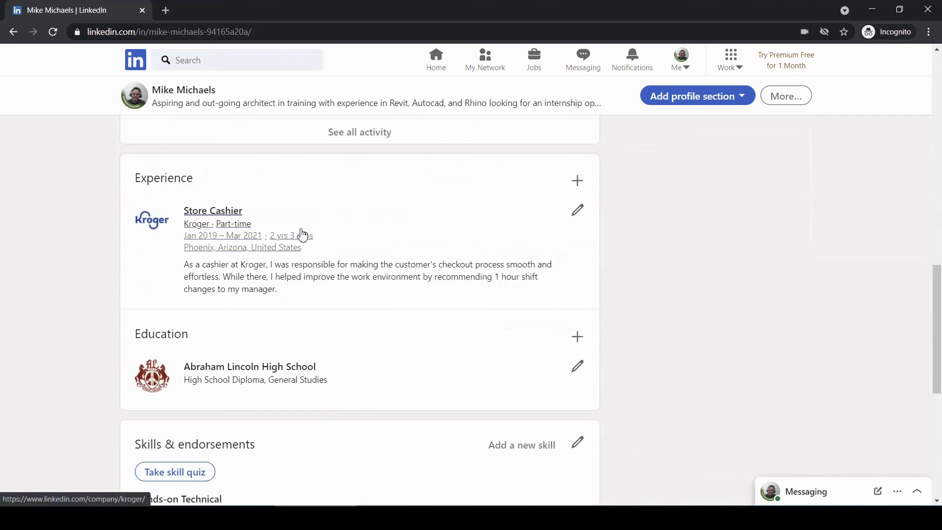
{"action": "scroll", "coordinate": [242, 362], "scroll_direction": "up", "scroll_amount": 10}
{"action": "scroll", "coordinate": [242, 362], "scroll_direction": "down", "scroll_amount": 3}
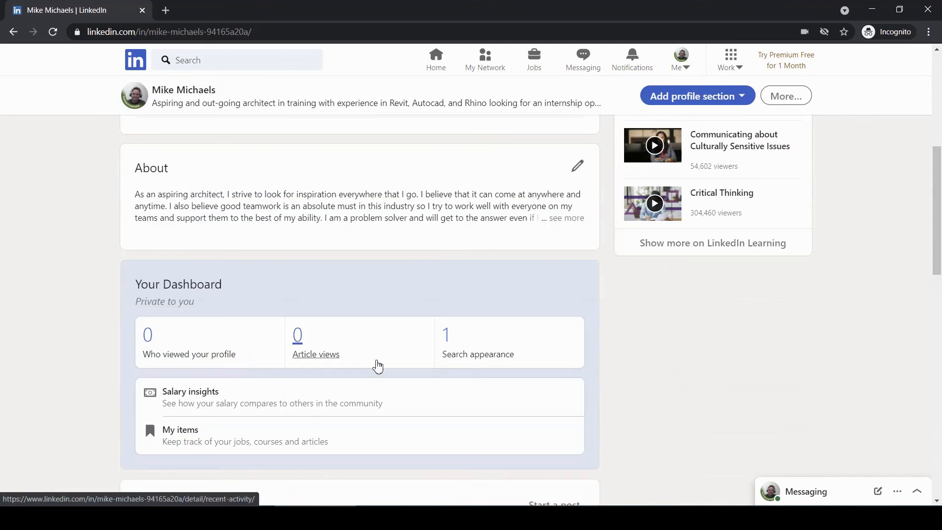
{"action": "scroll", "coordinate": [541, 284], "scroll_direction": "up", "scroll_amount": 3}
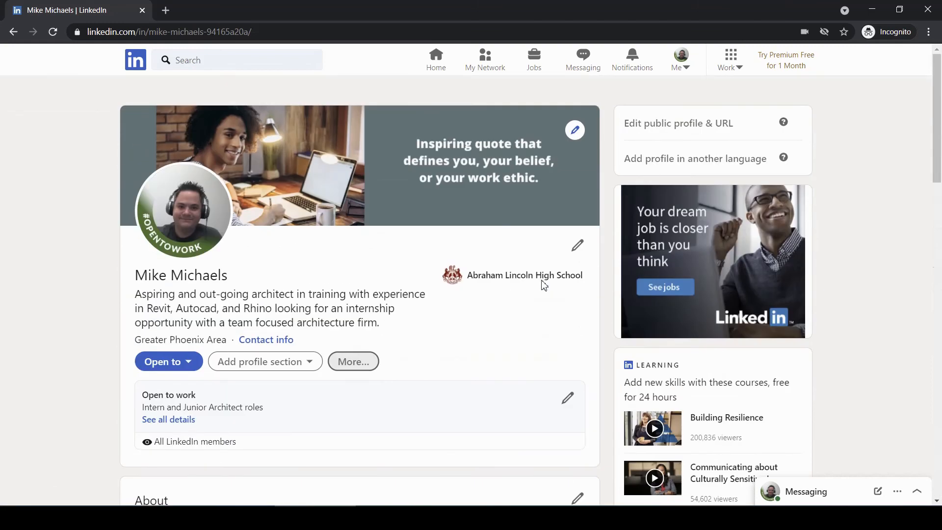
{"action": "scroll", "coordinate": [542, 285], "scroll_direction": "down", "scroll_amount": 3}
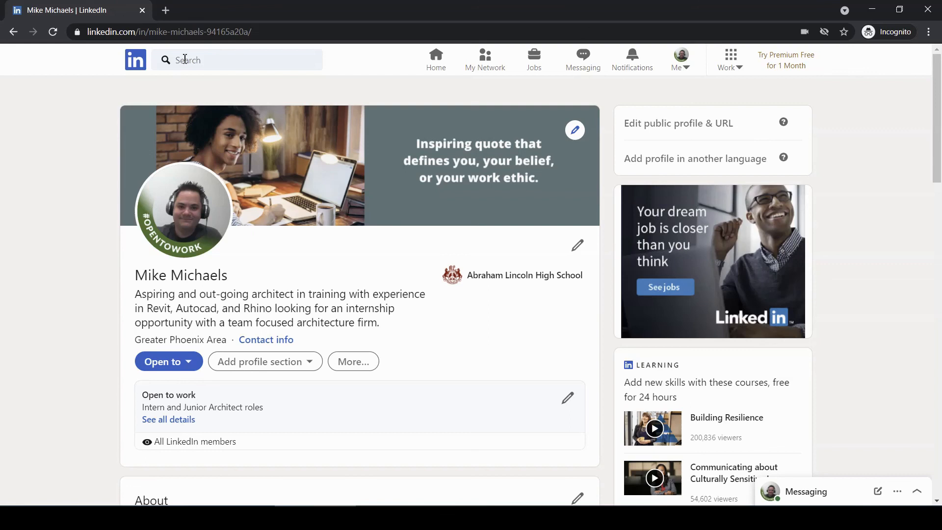
- Search LinkedIn for a person by entering their full name
{"action": "left_click", "coordinate": [203, 60]}
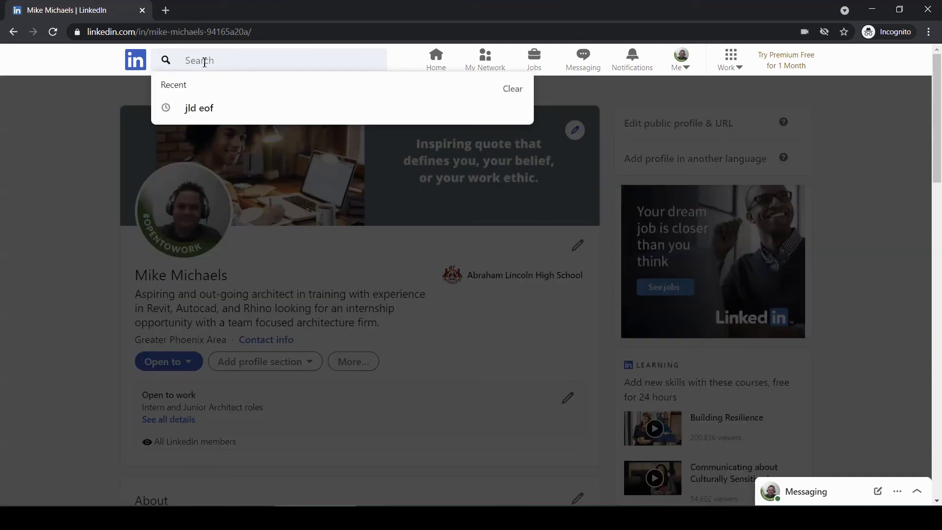
{"action": "key", "text": "Return"}
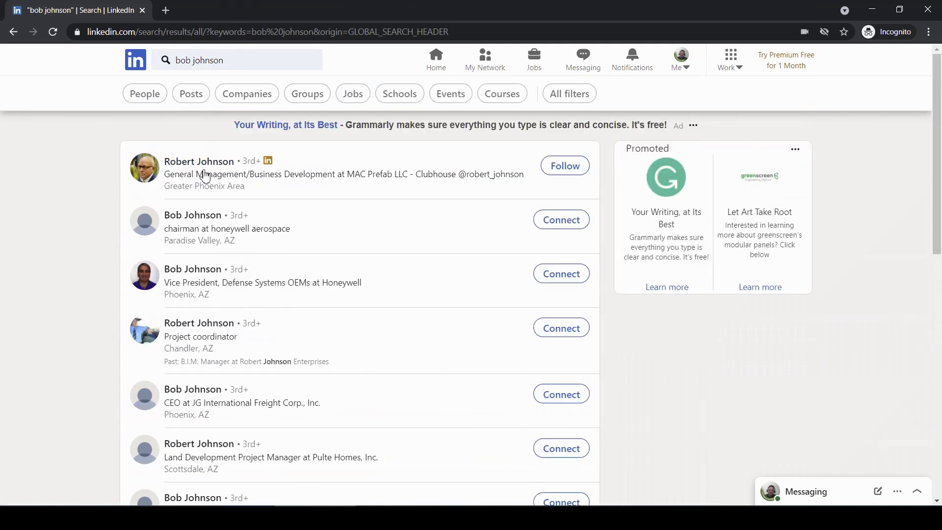
{"action": "scroll", "coordinate": [205, 176], "scroll_direction": "down", "scroll_amount": 2}
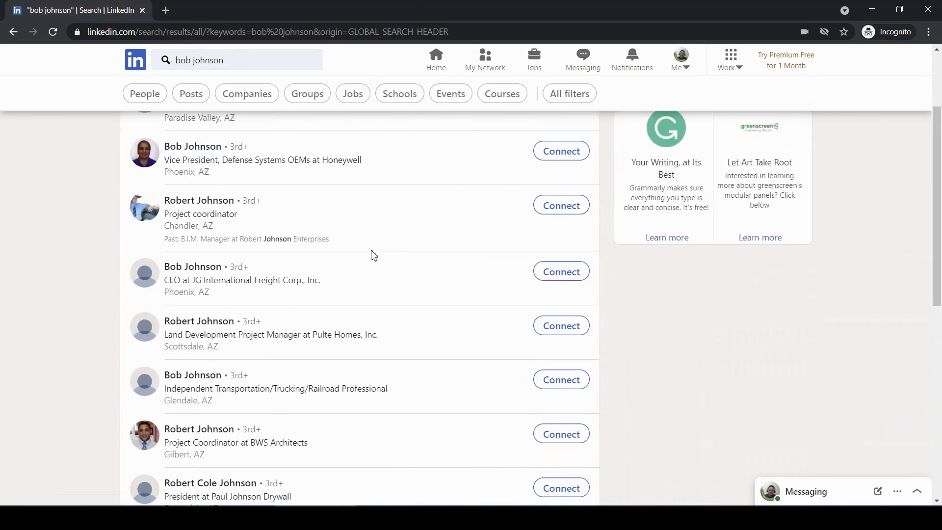
{"action": "scroll", "coordinate": [372, 254], "scroll_direction": "up", "scroll_amount": 3}
- Dismiss the privacy notice and browse the matching members, mostly 3rd-degree contacts in Arizona
{"action": "left_click", "coordinate": [235, 456]}
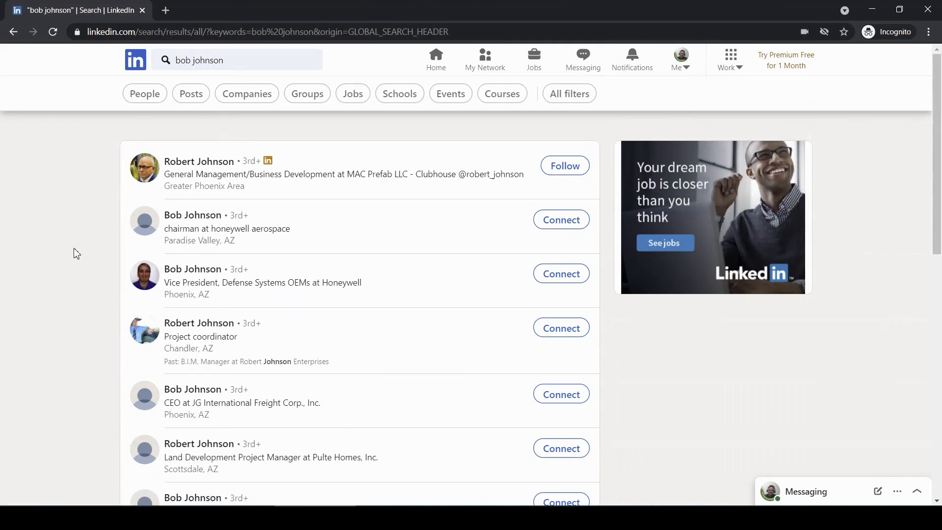
{"action": "scroll", "coordinate": [76, 253], "scroll_direction": "down", "scroll_amount": 5}
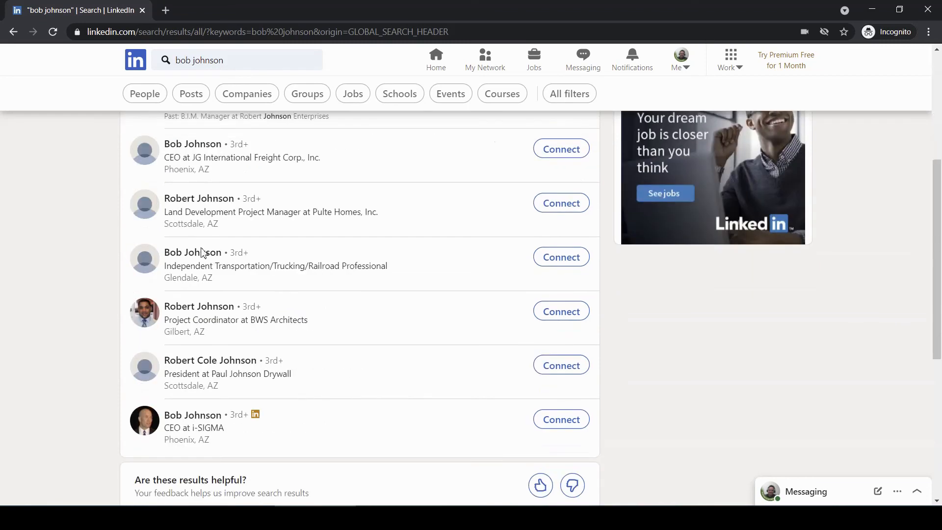
{"action": "scroll", "coordinate": [293, 312], "scroll_direction": "down", "scroll_amount": 5}
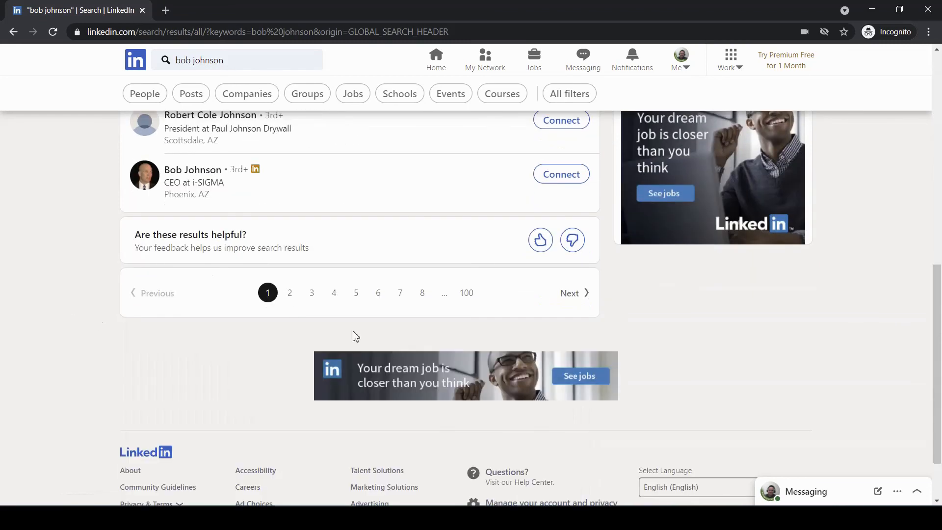
{"action": "scroll", "coordinate": [298, 326], "scroll_direction": "up", "scroll_amount": 2}
{"action": "scroll", "coordinate": [299, 328], "scroll_direction": "up", "scroll_amount": 4}
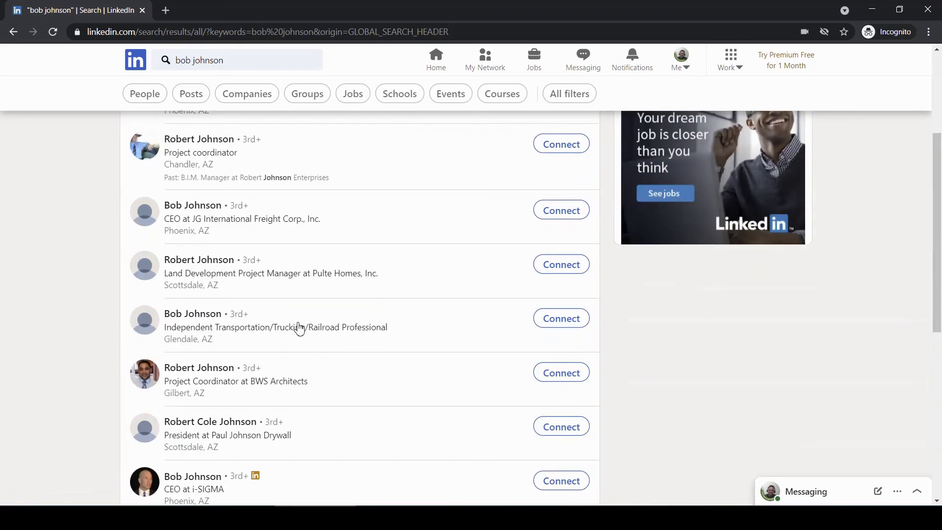
{"action": "scroll", "coordinate": [299, 326], "scroll_direction": "up", "scroll_amount": 4}
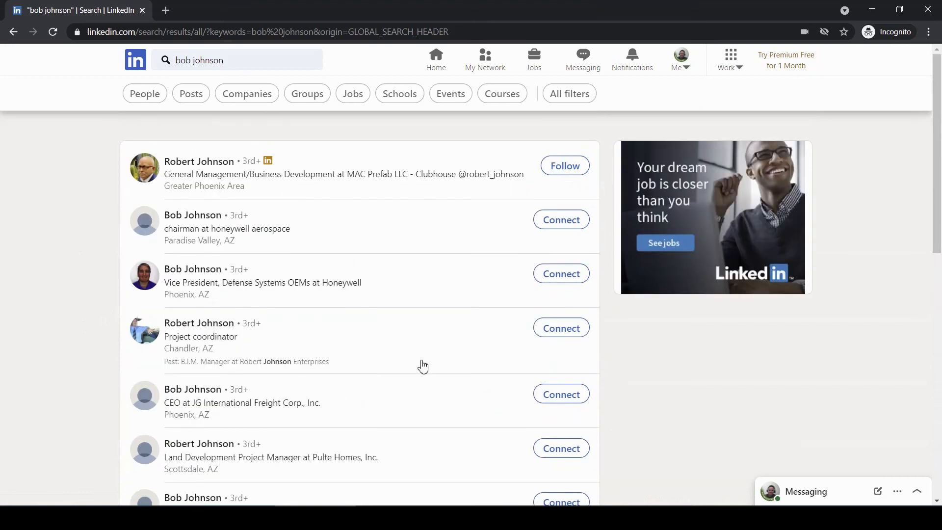
{"action": "scroll", "coordinate": [497, 395], "scroll_direction": "down", "scroll_amount": 5}
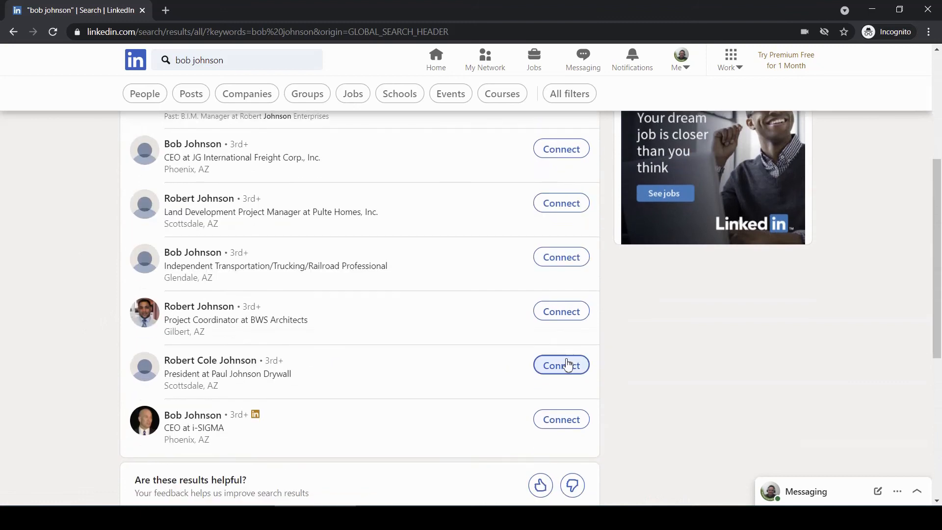
{"action": "scroll", "coordinate": [568, 366], "scroll_direction": "down", "scroll_amount": 4}
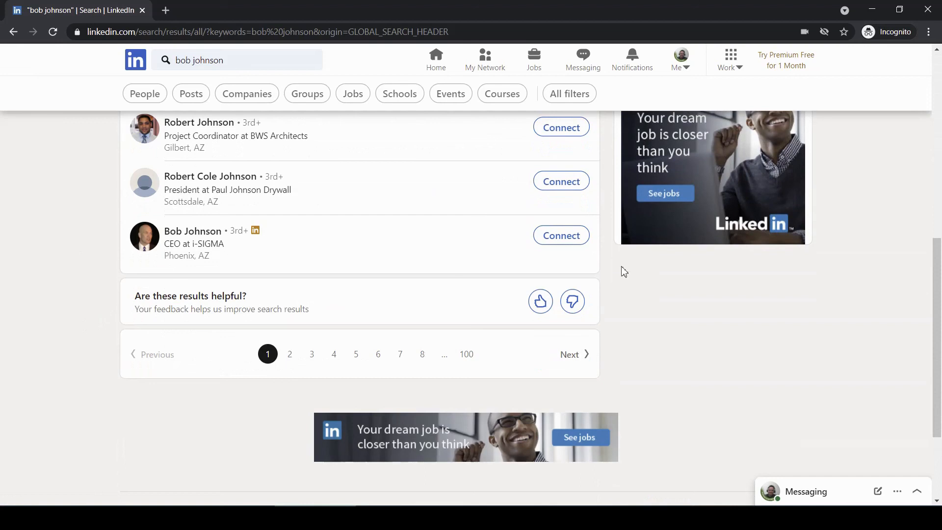
{"action": "scroll", "coordinate": [78, 317], "scroll_direction": "up", "scroll_amount": 2}
{"action": "scroll", "coordinate": [77, 317], "scroll_direction": "up", "scroll_amount": 5}
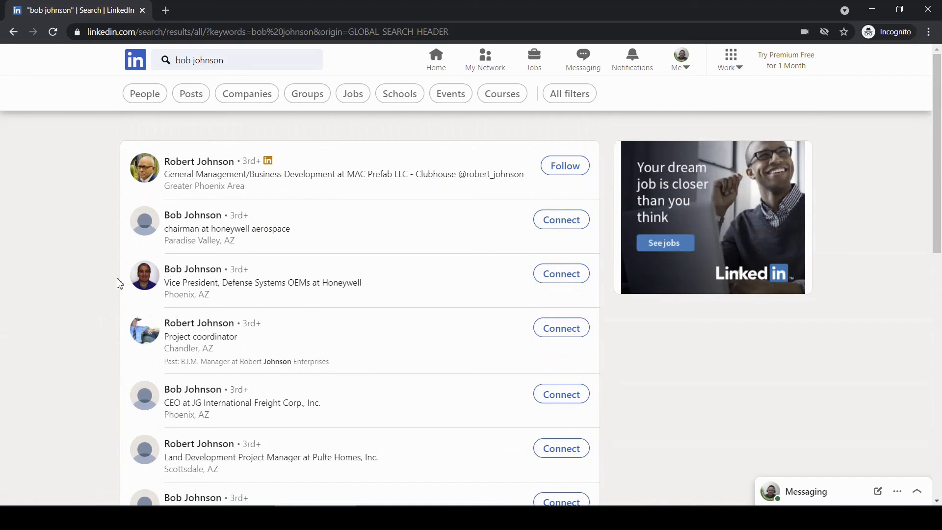
{"action": "scroll", "coordinate": [202, 252], "scroll_direction": "down", "scroll_amount": 3}
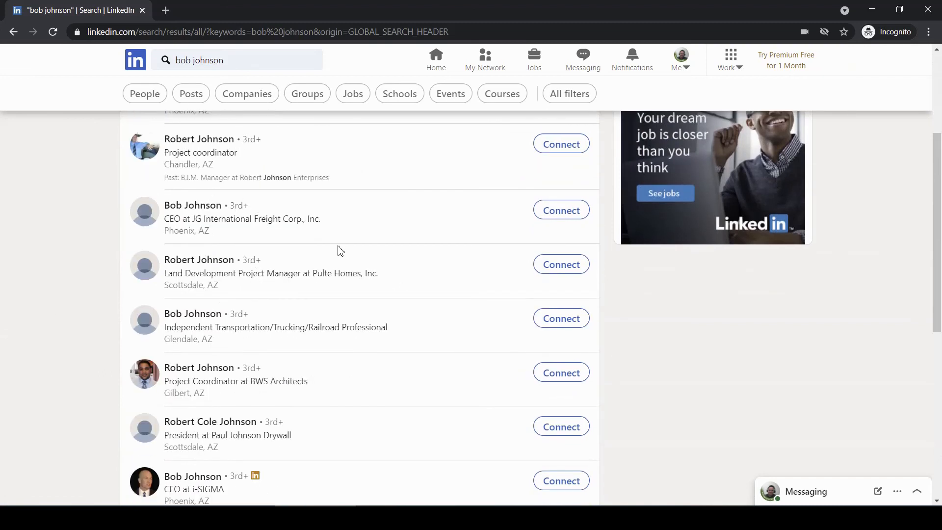
{"action": "scroll", "coordinate": [316, 324], "scroll_direction": "down", "scroll_amount": 3}
{"action": "scroll", "coordinate": [317, 322], "scroll_direction": "up", "scroll_amount": 6}
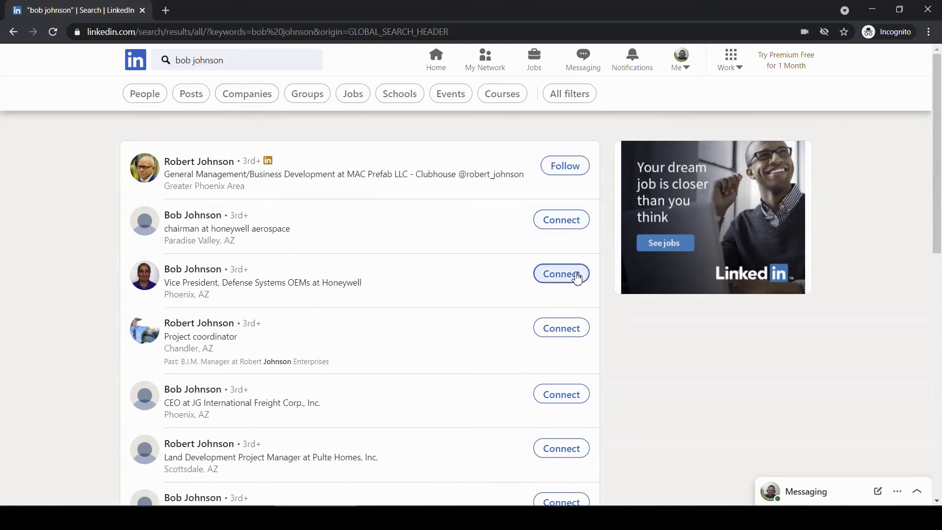
- Go to your own profile from the Me menu and check the #OPENTOWORK frame and Open to work card
{"action": "left_click", "coordinate": [689, 65]}
{"action": "left_click", "coordinate": [607, 196]}
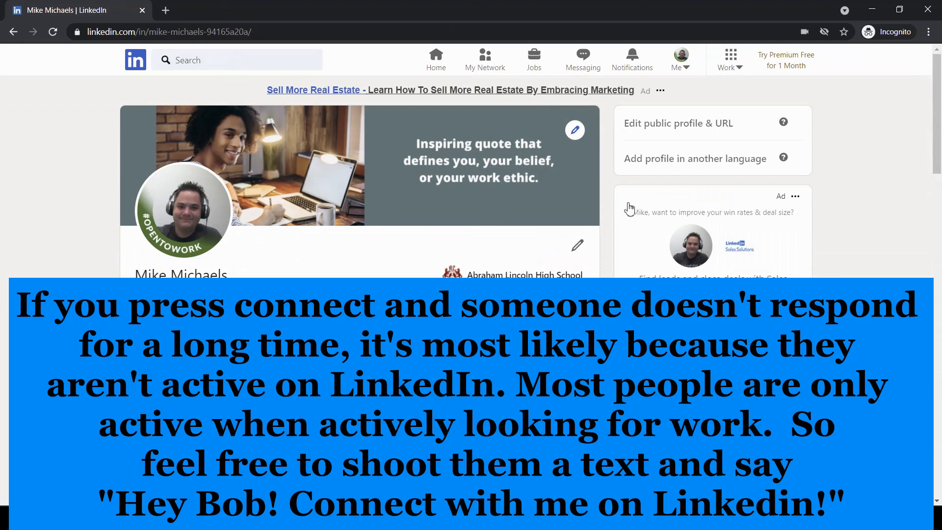
{"action": "scroll", "coordinate": [410, 180], "scroll_direction": "down", "scroll_amount": 1}
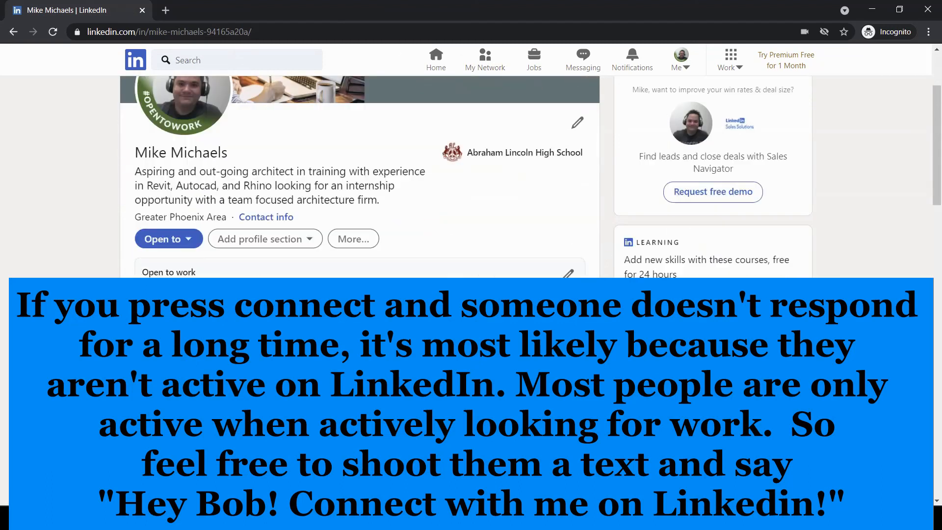
{"action": "scroll", "coordinate": [410, 180], "scroll_direction": "up", "scroll_amount": 1}
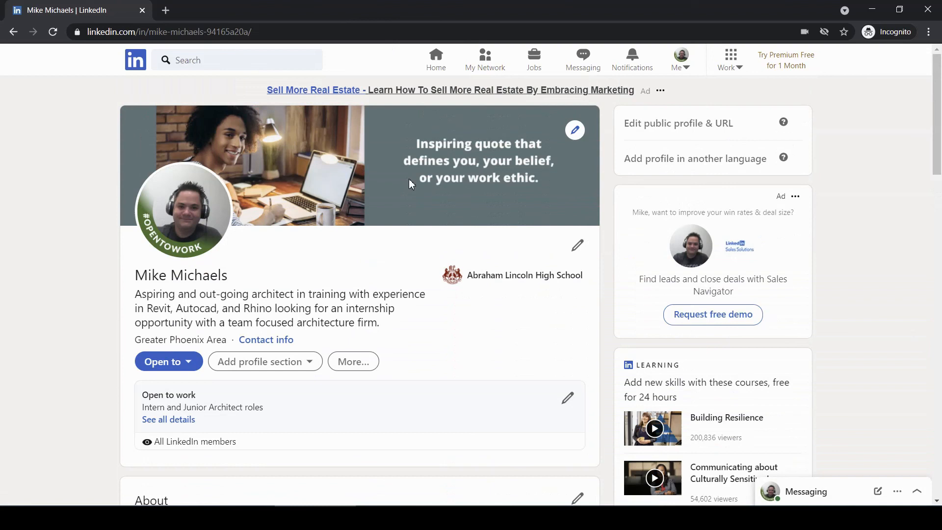
{"action": "scroll", "coordinate": [372, 293], "scroll_direction": "down", "scroll_amount": 1}
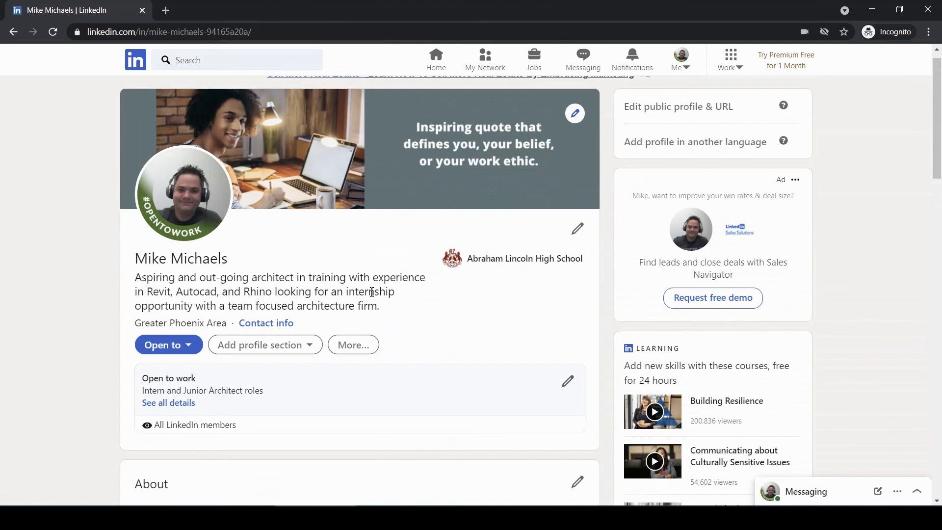
{"action": "scroll", "coordinate": [434, 251], "scroll_direction": "down", "scroll_amount": 2}
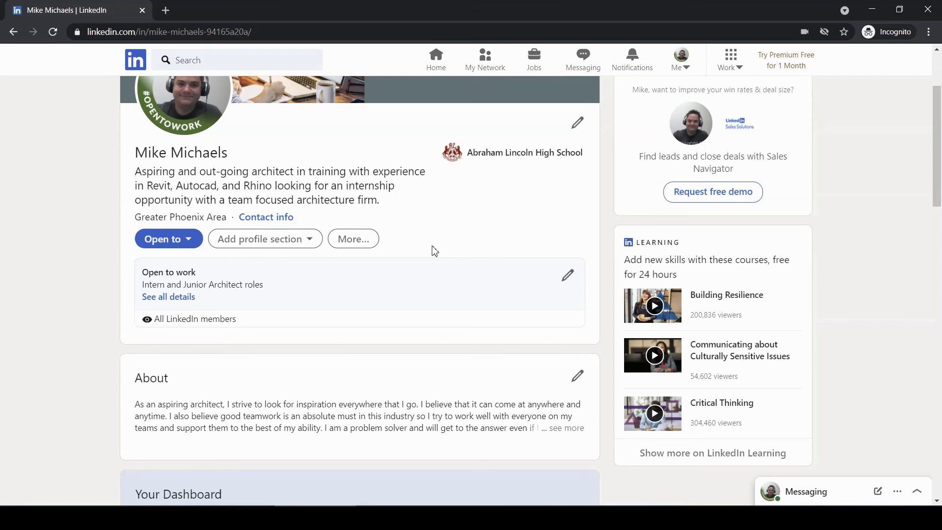
{"action": "scroll", "coordinate": [318, 311], "scroll_direction": "down", "scroll_amount": 8}
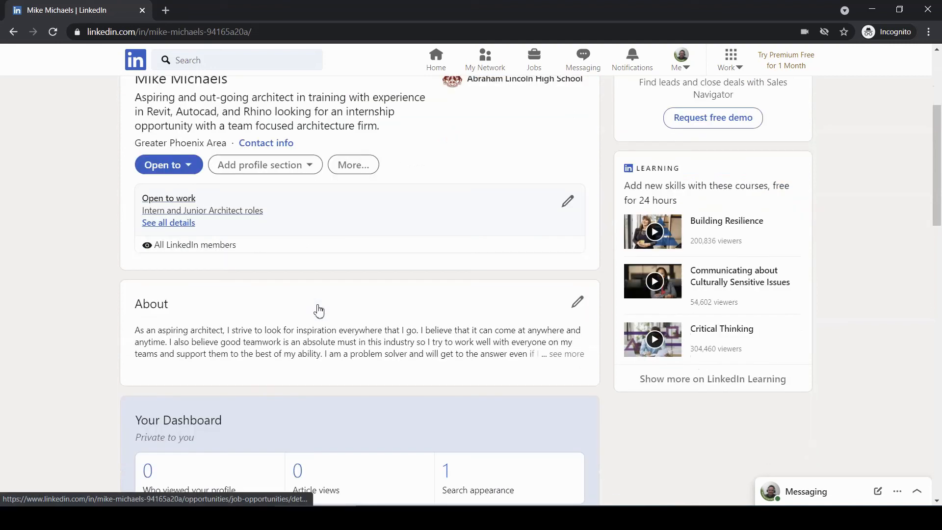
{"action": "scroll", "coordinate": [317, 309], "scroll_direction": "up", "scroll_amount": 5}
{"action": "scroll", "coordinate": [319, 307], "scroll_direction": "down", "scroll_amount": 3}
{"action": "scroll", "coordinate": [319, 301], "scroll_direction": "up", "scroll_amount": 1}
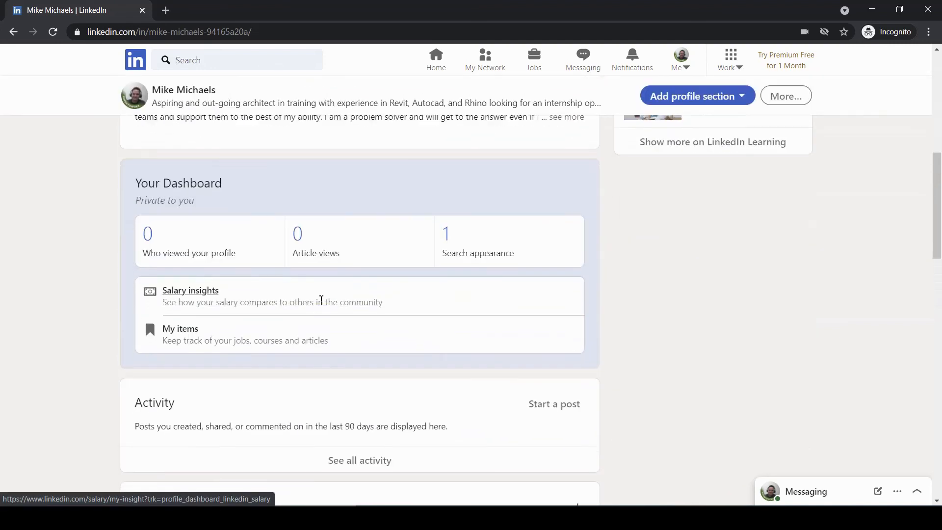
{"action": "scroll", "coordinate": [322, 305], "scroll_direction": "down", "scroll_amount": 5}
{"action": "scroll", "coordinate": [423, 349], "scroll_direction": "up", "scroll_amount": 10}
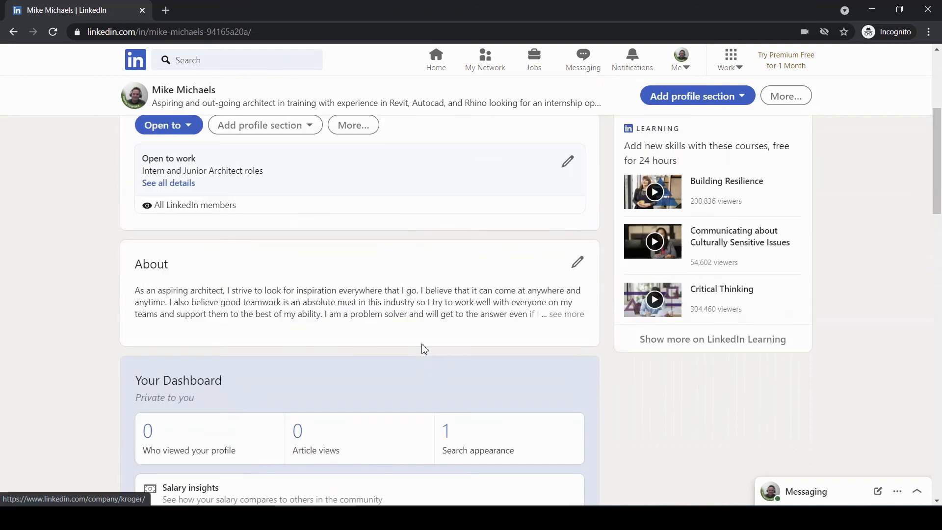